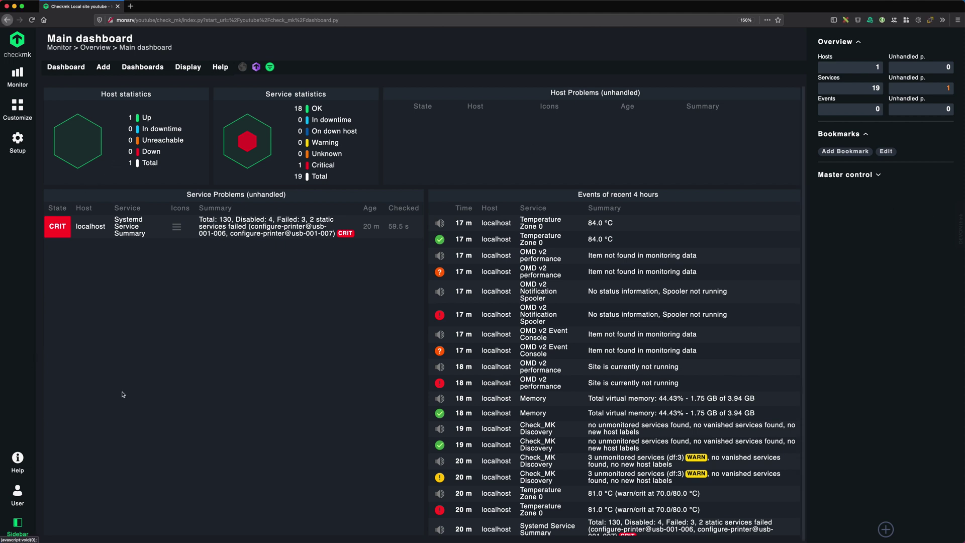
Step: Move the sidebar to the left side, then hide it and show it again
{"action": "left_click", "coordinate": [19, 497]}
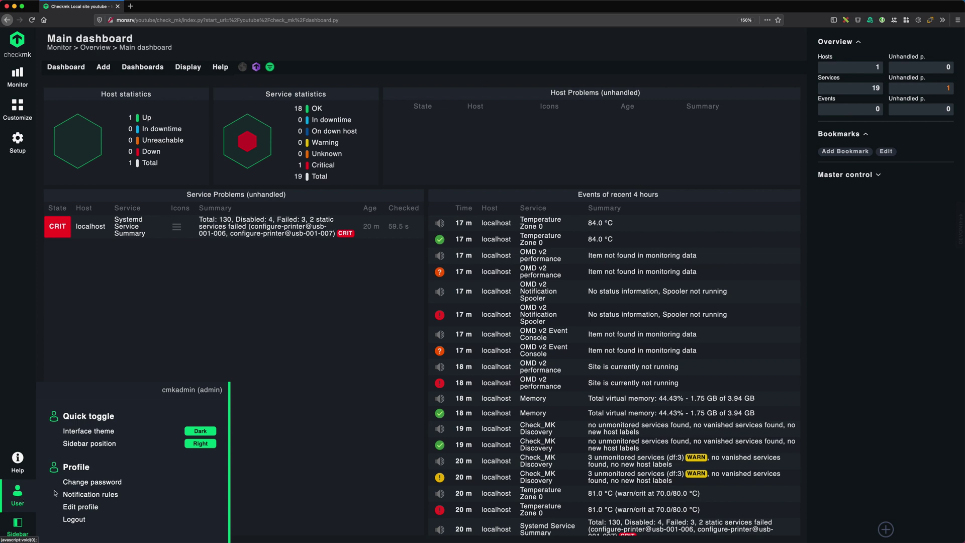
{"action": "left_click", "coordinate": [201, 444]}
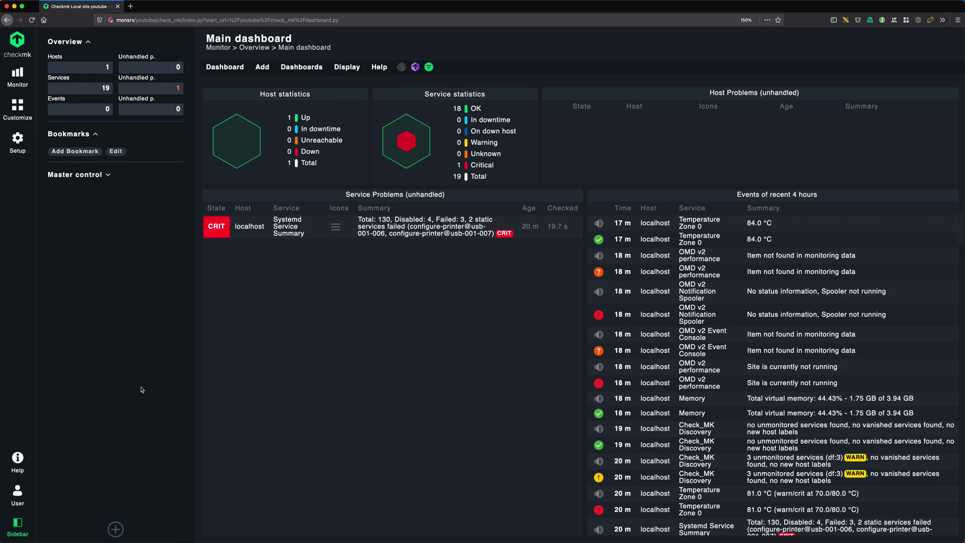
{"action": "left_click", "coordinate": [15, 523]}
{"action": "left_click", "coordinate": [14, 523]}
Step: Put the sidebar back on the right and bring up the Add sidebar element page
{"action": "left_click", "coordinate": [19, 497]}
{"action": "left_click", "coordinate": [203, 446]}
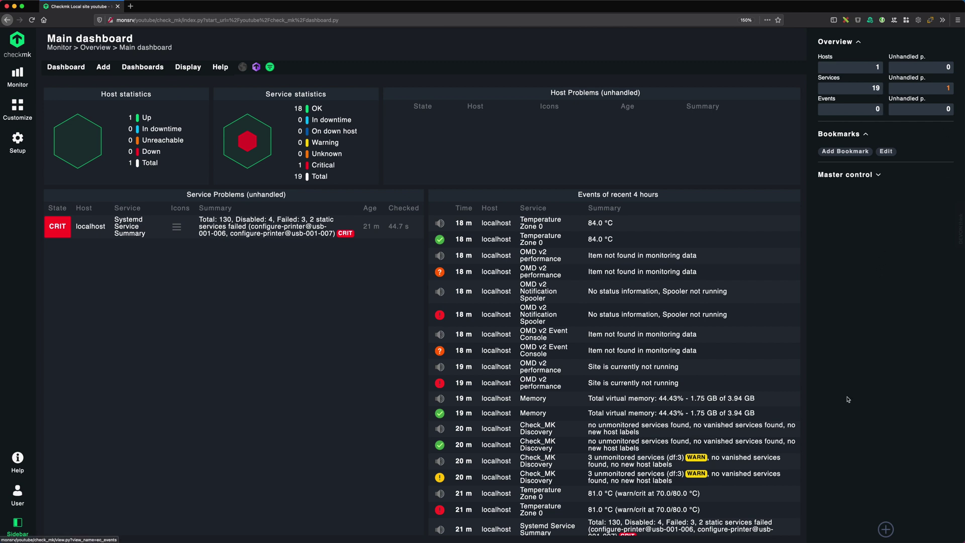
{"action": "left_click", "coordinate": [885, 530]}
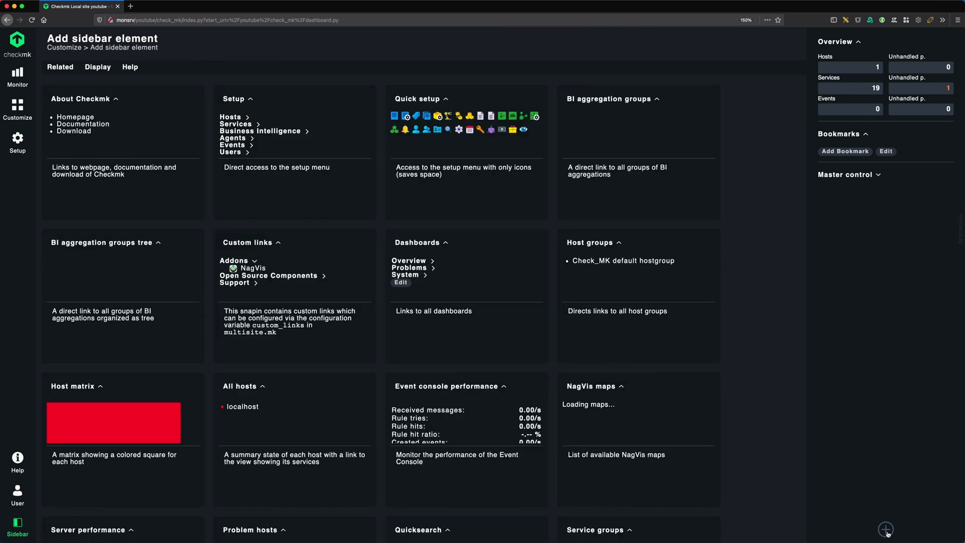
Step: Add the Quicksearch snapin, placing it under Overview, with Master control above Bookmarks
{"action": "scroll", "coordinate": [338, 318], "scroll_direction": "down", "scroll_amount": 5}
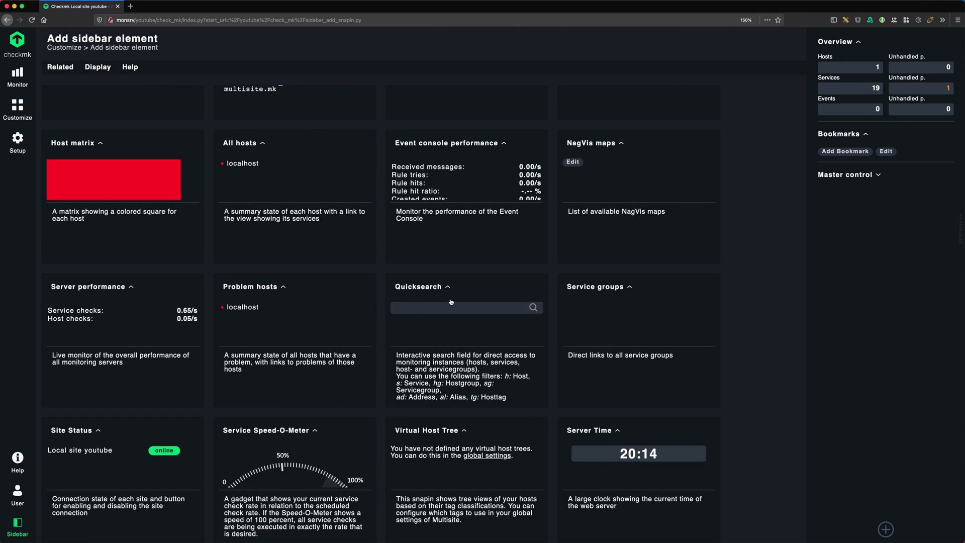
{"action": "left_click", "coordinate": [472, 309]}
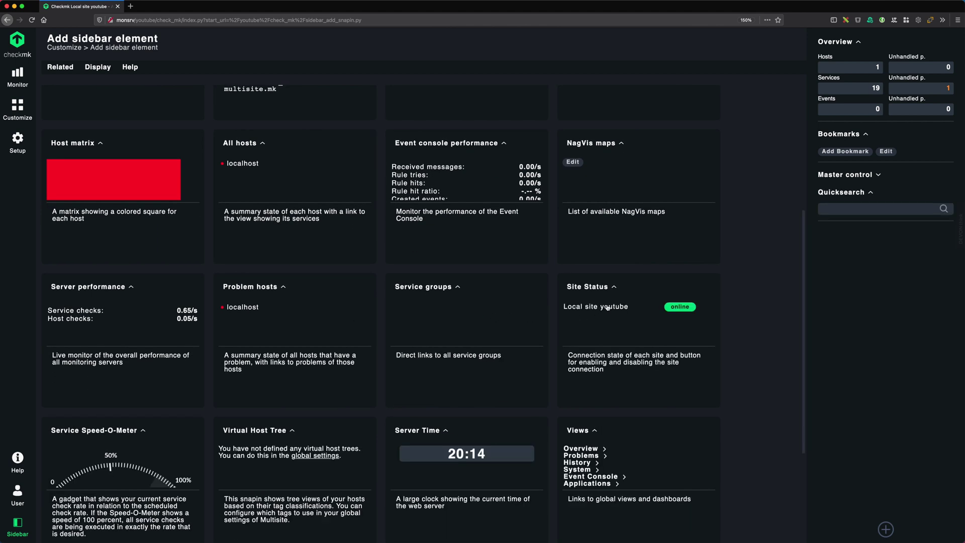
{"action": "left_click_drag", "start_coordinate": [887, 174], "coordinate": [896, 134]}
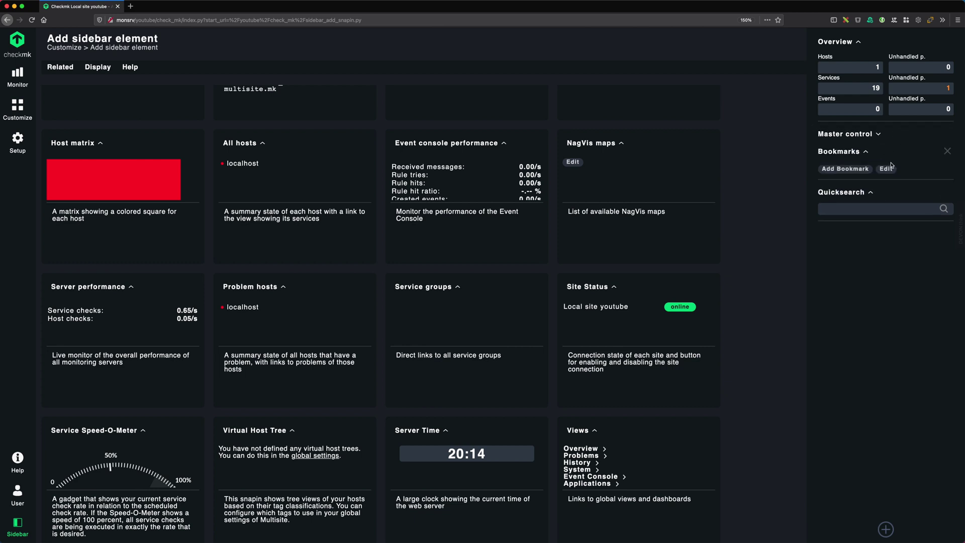
{"action": "left_click_drag", "start_coordinate": [890, 192], "coordinate": [894, 134]}
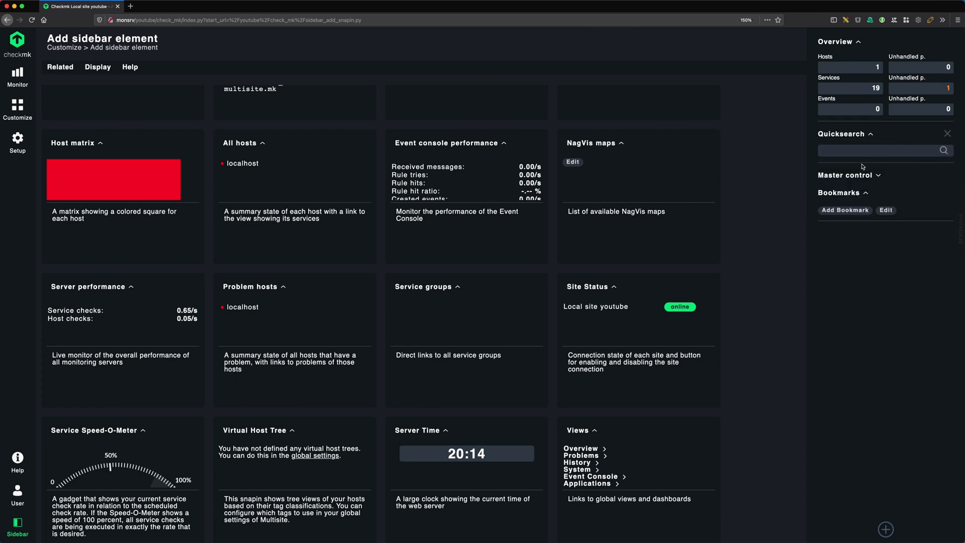
Step: Switch to the light interface theme and return to the Main dashboard's Monitor menu
{"action": "left_click", "coordinate": [24, 493]}
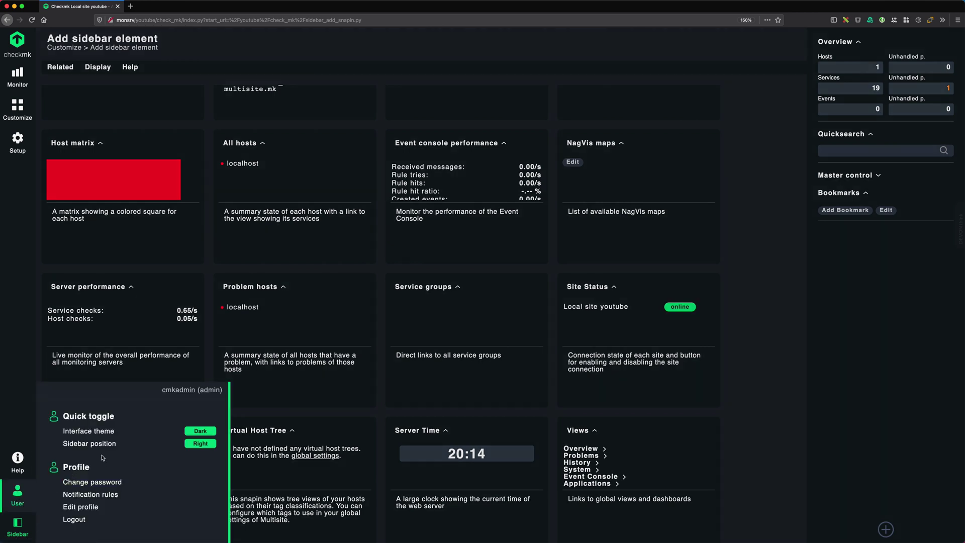
{"action": "left_click", "coordinate": [207, 432]}
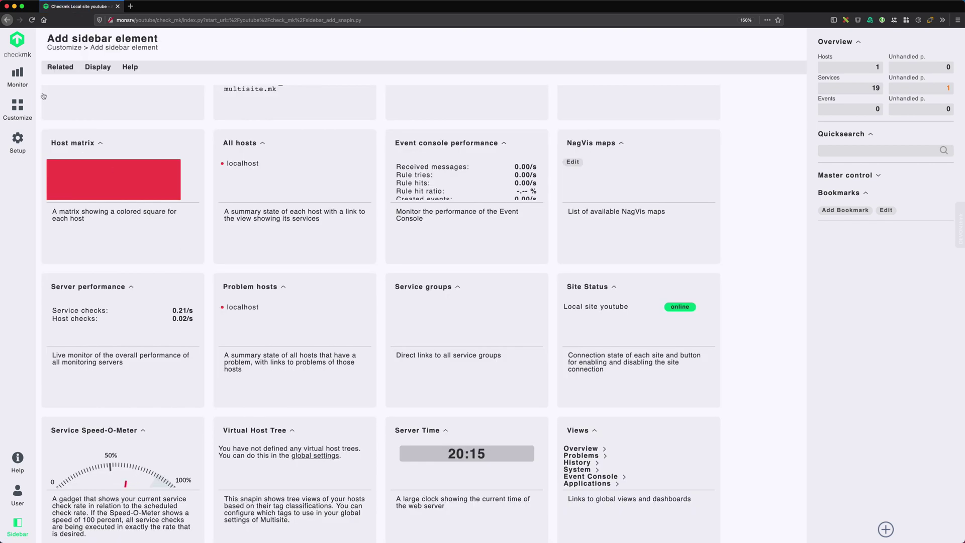
{"action": "left_click", "coordinate": [18, 44]}
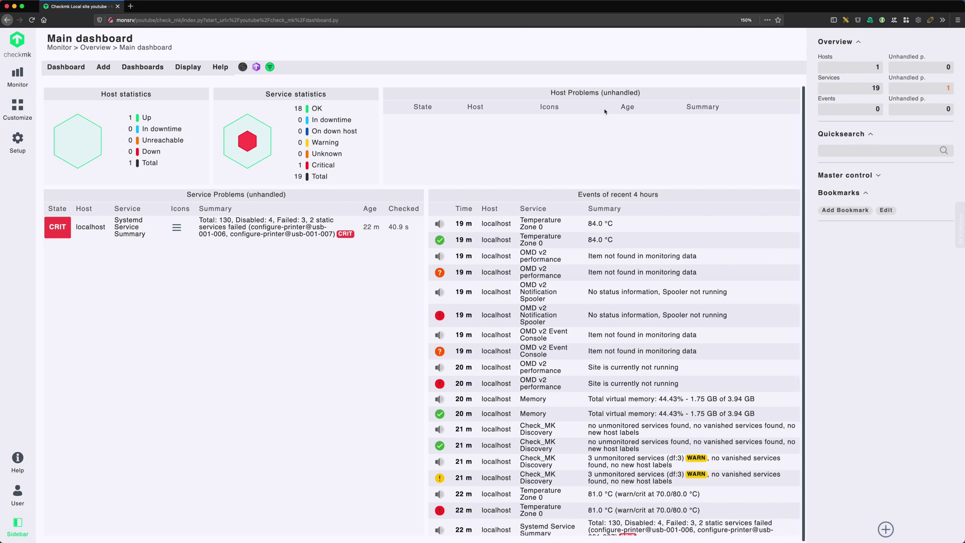
{"action": "left_click", "coordinate": [19, 78]}
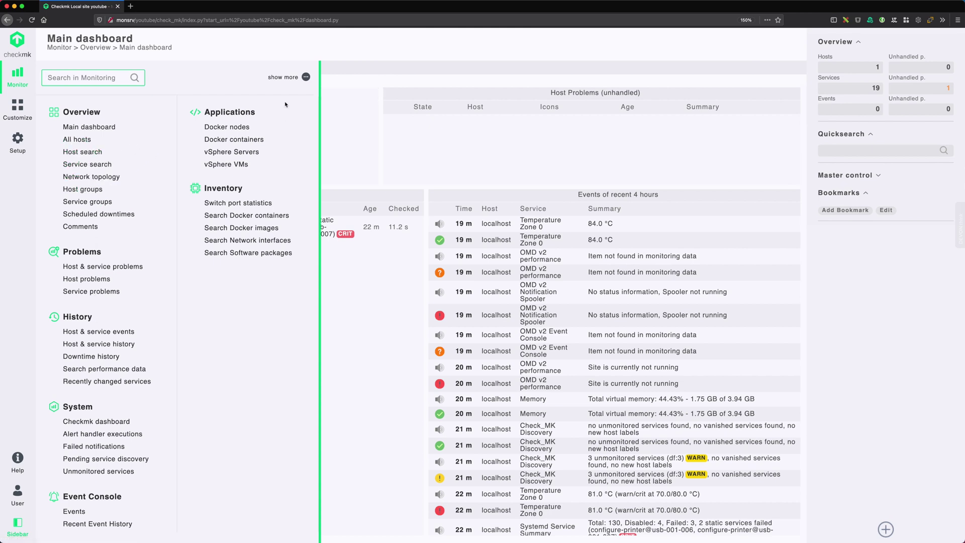
Step: Expand and collapse the Monitor list, browse Customize and Setup, then start a Monitor search
{"action": "left_click", "coordinate": [288, 78]}
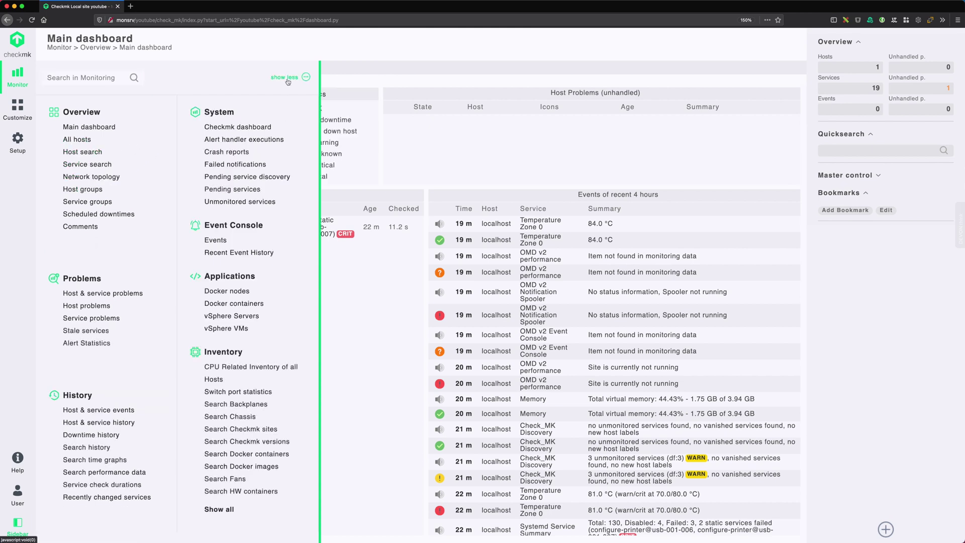
{"action": "left_click", "coordinate": [286, 78]}
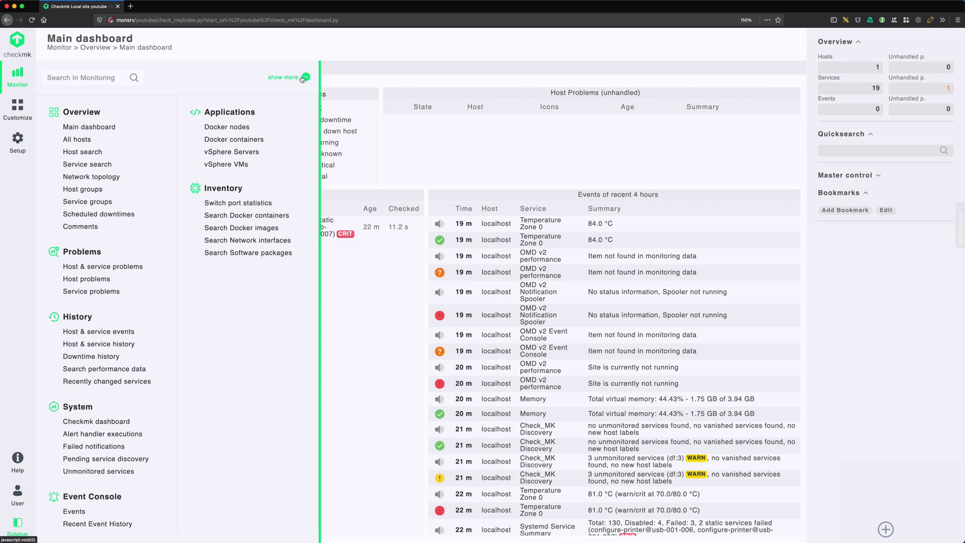
{"action": "left_click", "coordinate": [18, 108]}
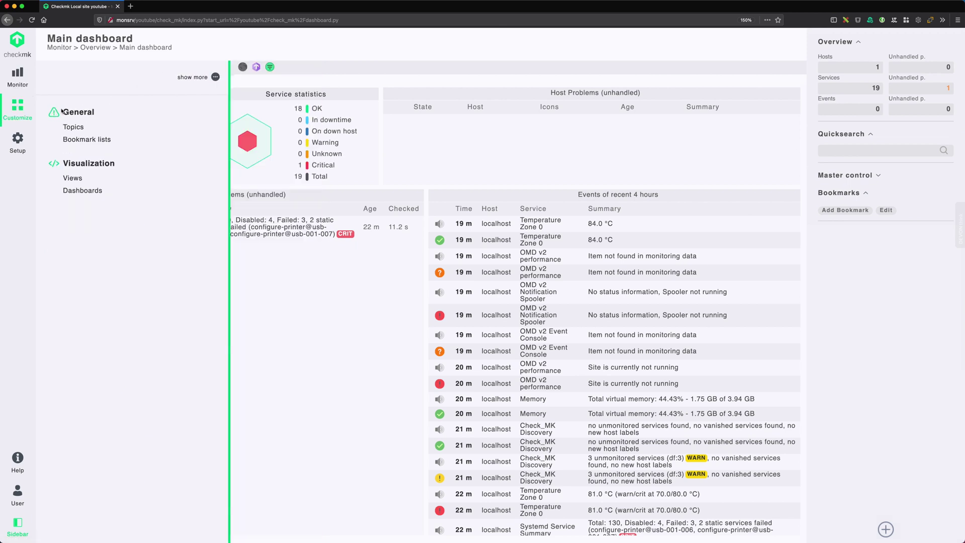
{"action": "left_click", "coordinate": [17, 144]}
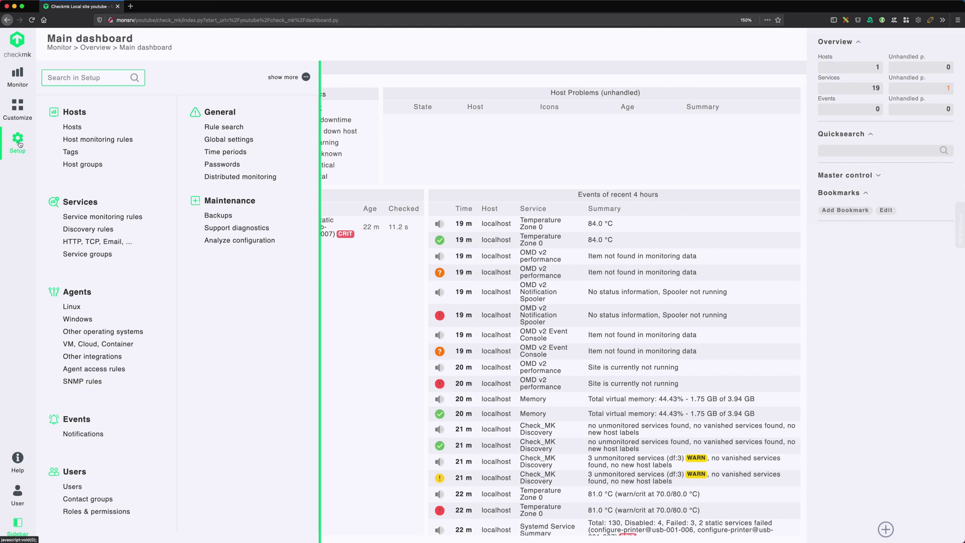
{"action": "left_click", "coordinate": [23, 75]}
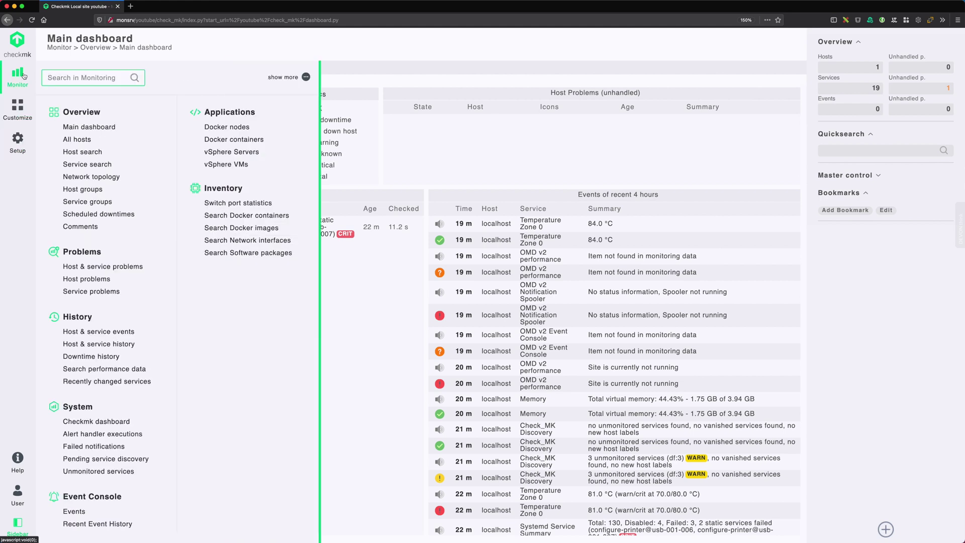
{"action": "left_click", "coordinate": [67, 78]}
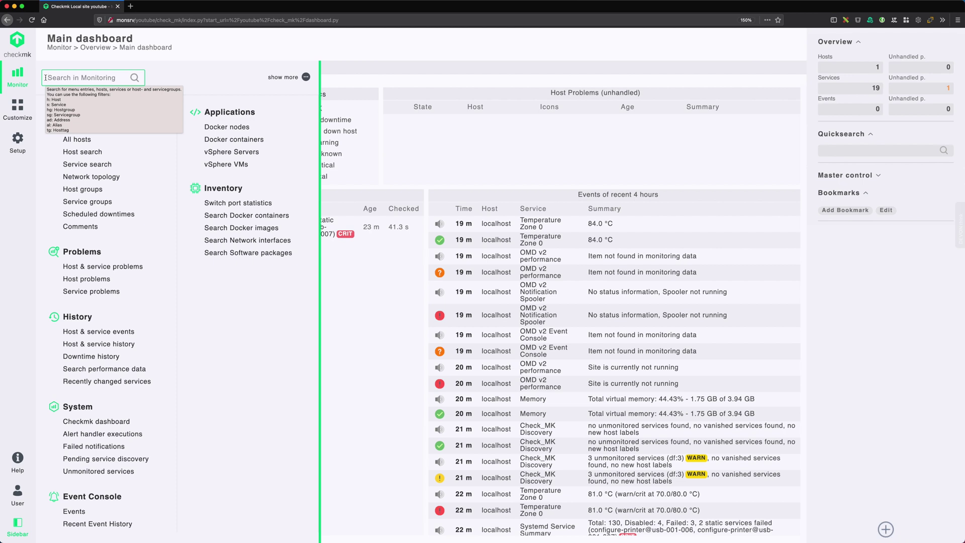
Step: Search monitoring for 'h: localhost s' and pick the CPU load service from the results
{"action": "type", "text": "h:"}
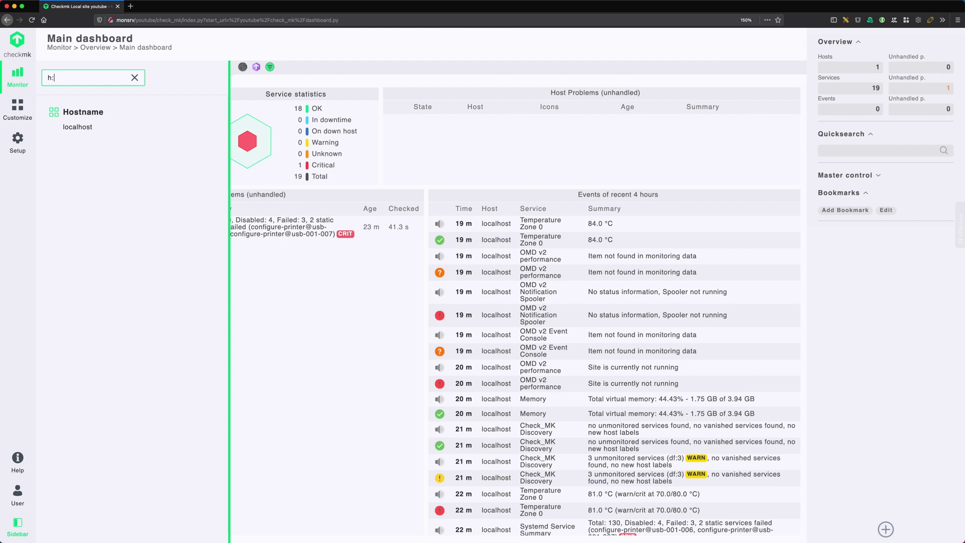
{"action": "key", "text": "BackSpace"}
{"action": "key", "text": "BackSpace"}
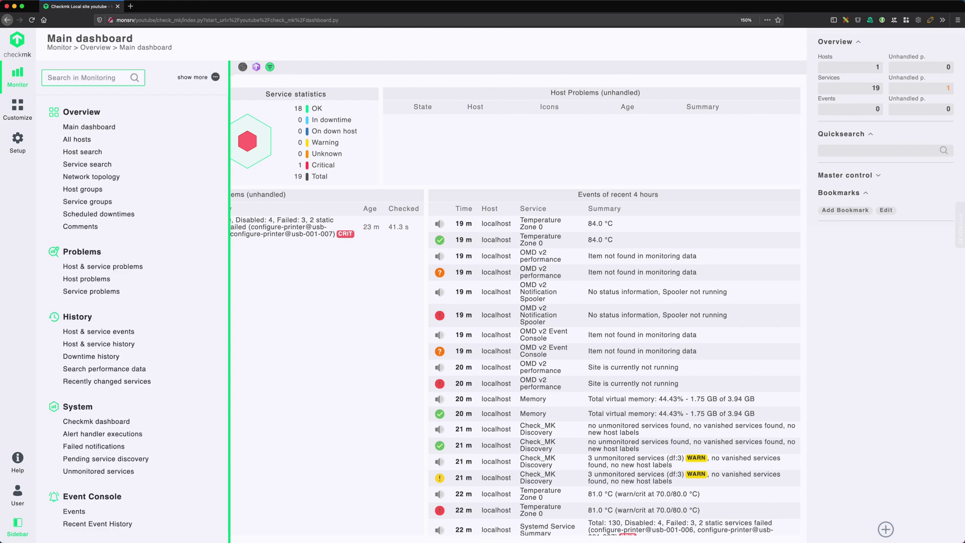
{"action": "type", "text": "CPU"}
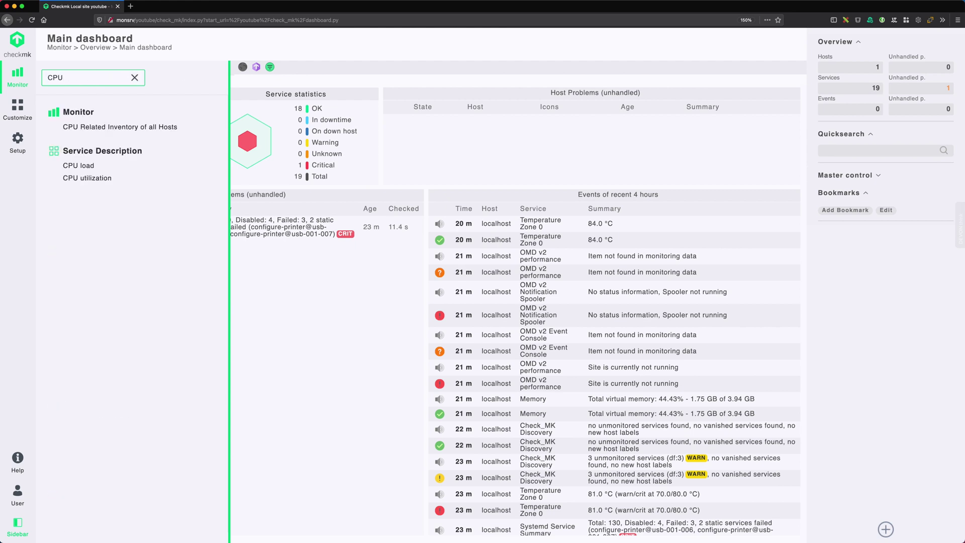
{"action": "key", "text": "BackSpace"}
{"action": "key", "text": "BackSpace"}
{"action": "key", "text": "BackSpace"}
{"action": "type", "text": "loca"}
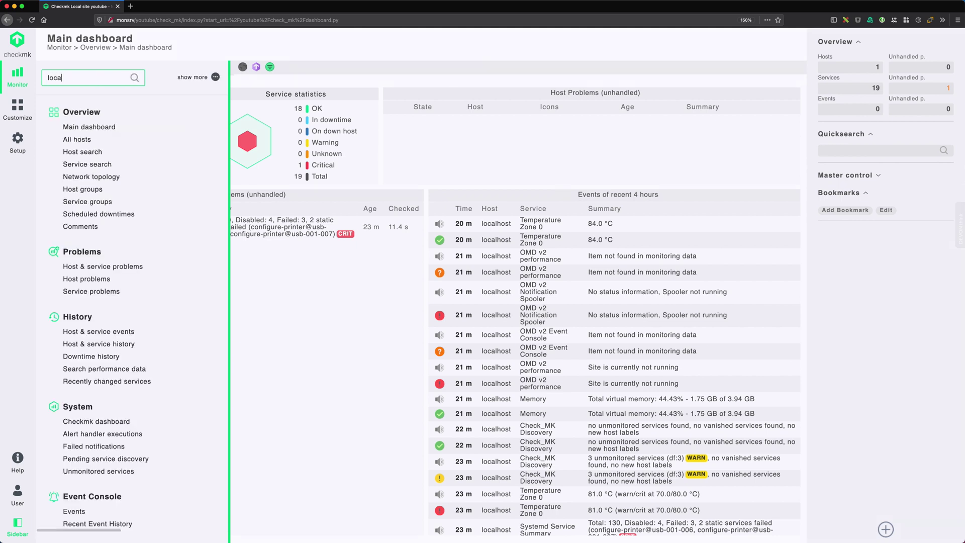
{"action": "key", "text": "BackSpace"}
{"action": "key", "text": "BackSpace"}
{"action": "key", "text": "BackSpace"}
{"action": "key", "text": "BackSpace"}
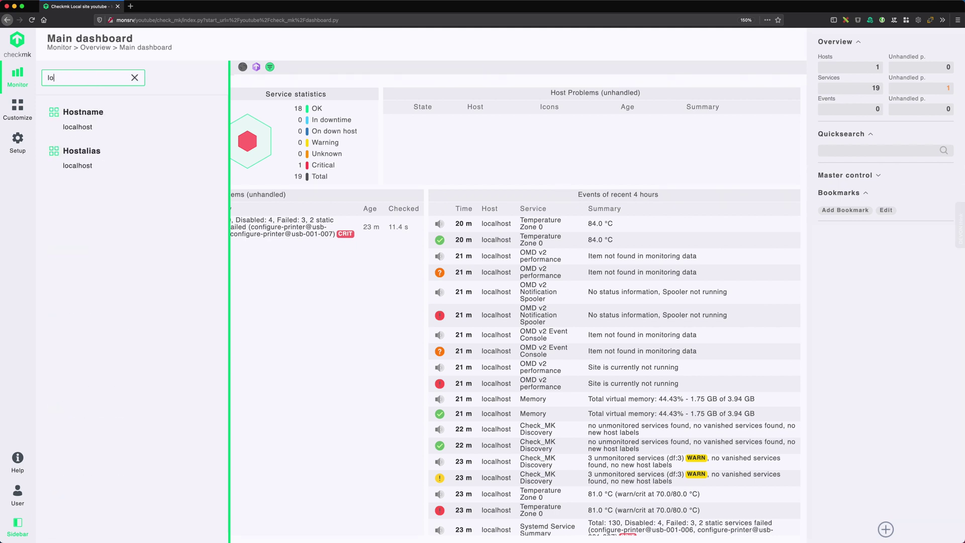
{"action": "type", "text": "h"}
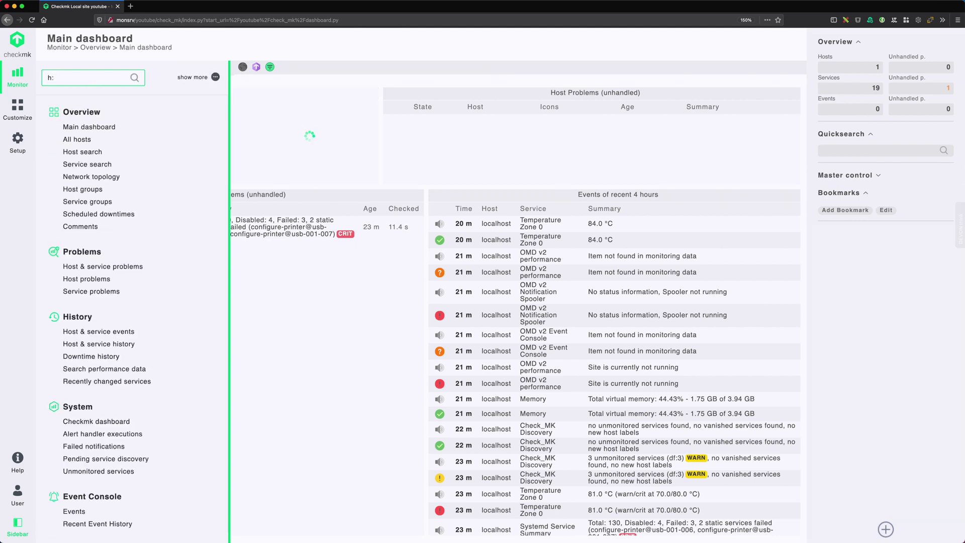
{"action": "type", "text": ": localhost s:"}
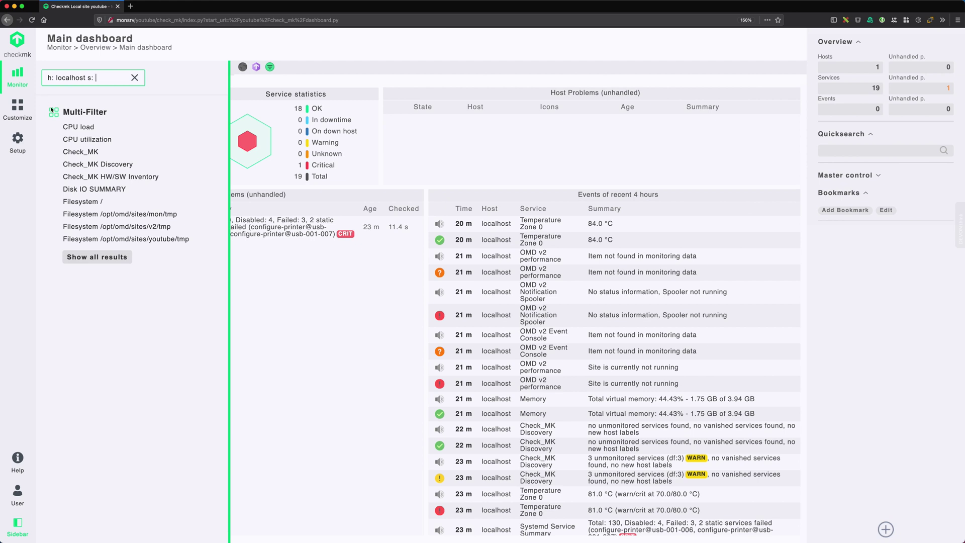
{"action": "left_click", "coordinate": [79, 128]}
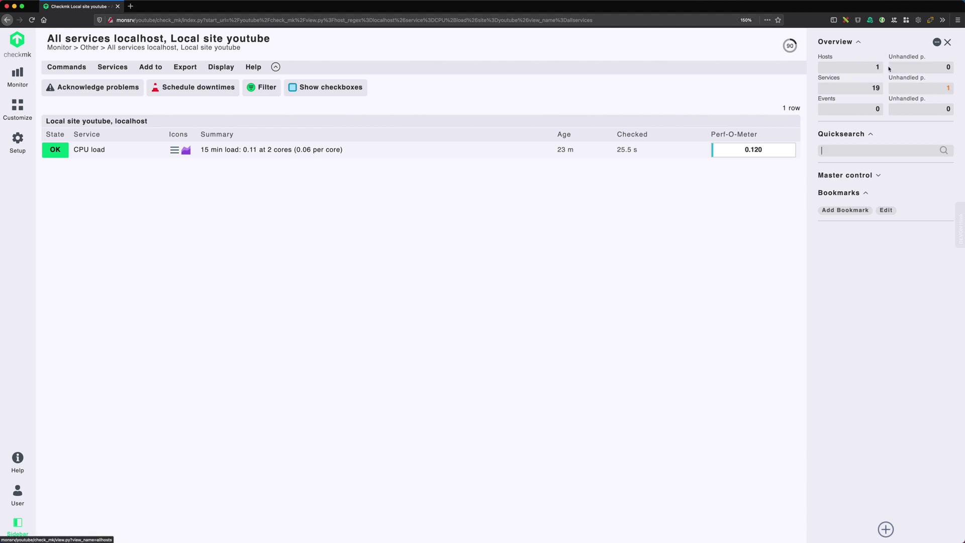
Step: Toggle the Overview snapin's extra problem columns on and off, then show the Customize menu
{"action": "left_click", "coordinate": [938, 43]}
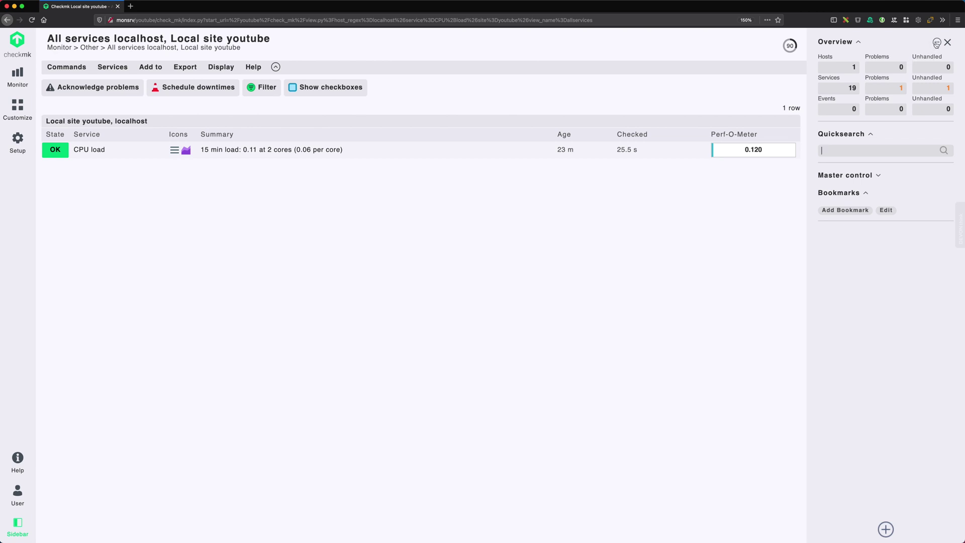
{"action": "left_click", "coordinate": [937, 43]}
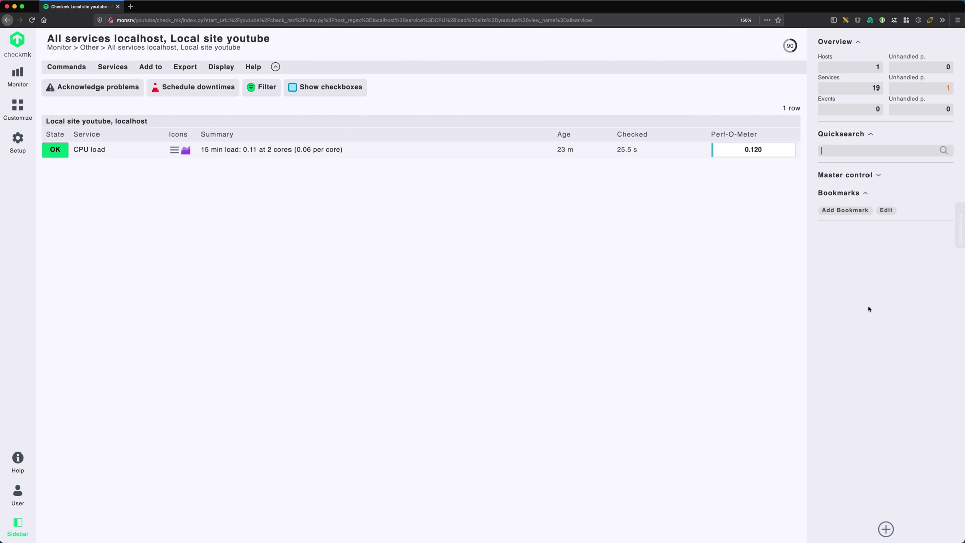
{"action": "left_click", "coordinate": [18, 108]}
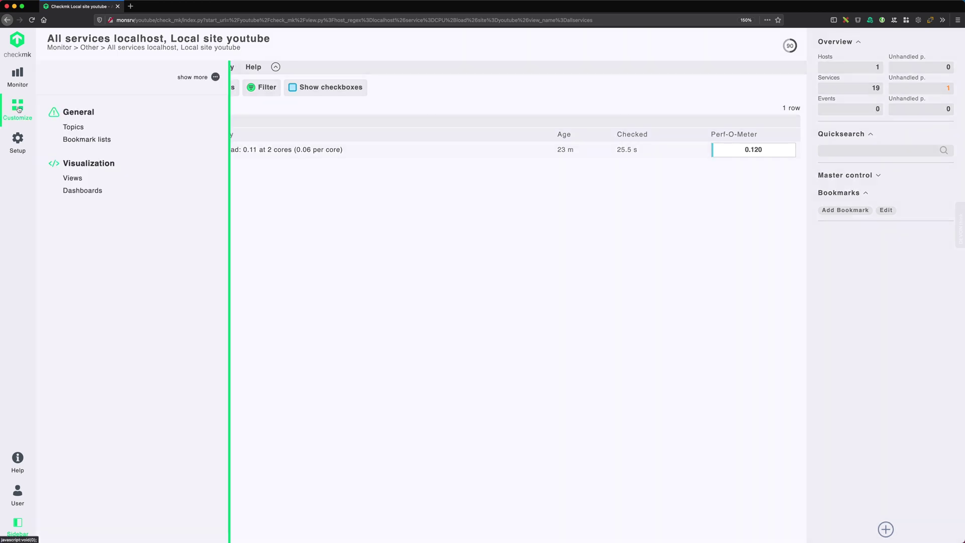
Step: Reveal more Customize entries, glance at the Monitor menu, and return to expanded Customize
{"action": "left_click", "coordinate": [197, 78]}
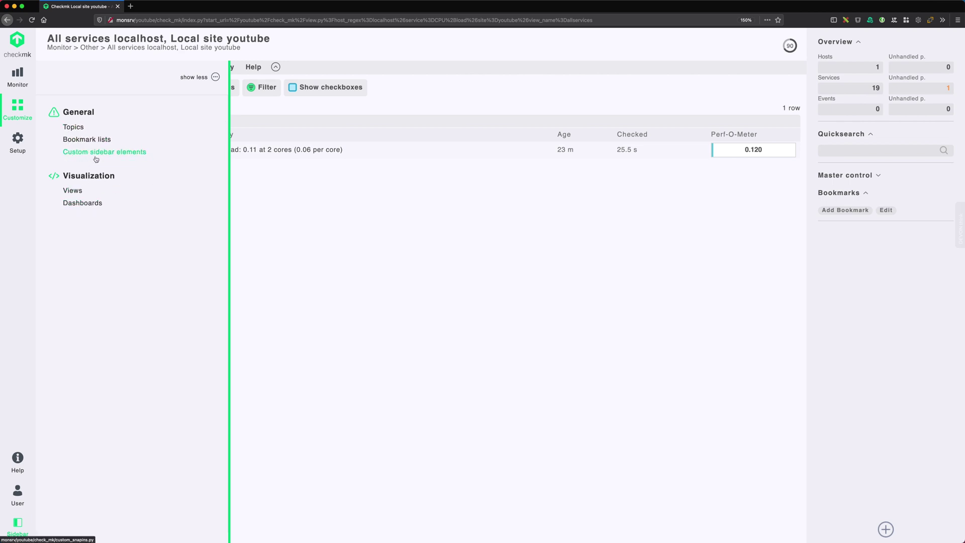
{"action": "left_click", "coordinate": [13, 74]}
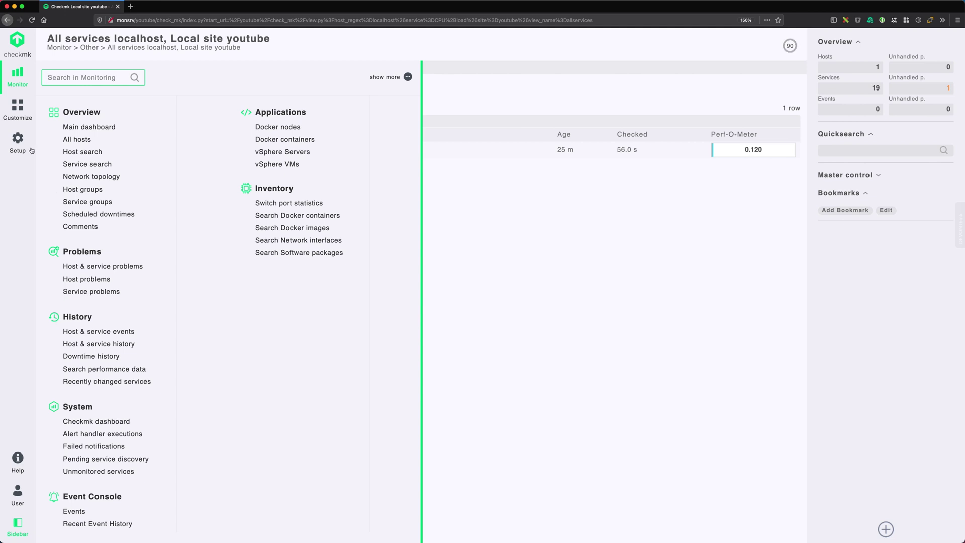
{"action": "left_click", "coordinate": [18, 112]}
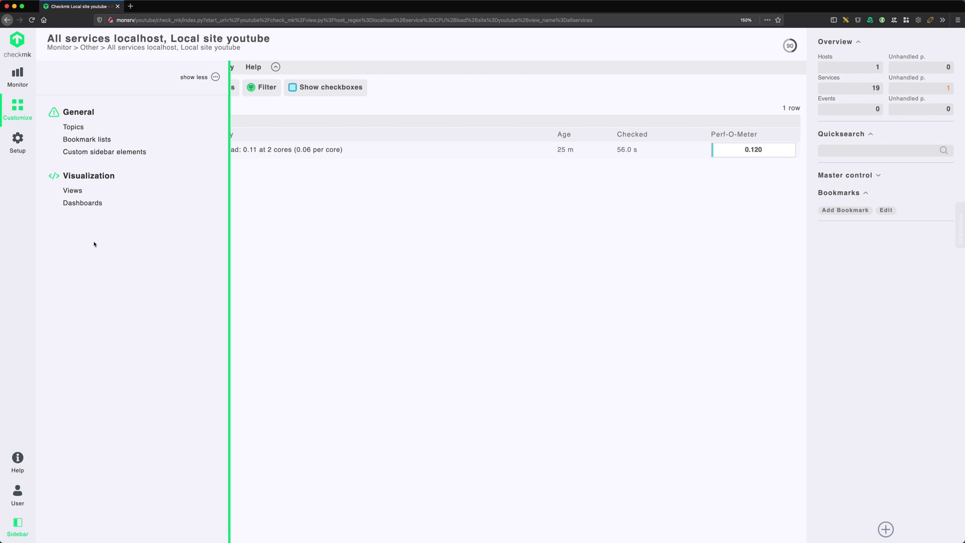
Step: Show the Setup menu with its Hosts, Services, Agents, Events, Users, General and Maintenance sections
{"action": "left_click", "coordinate": [18, 144]}
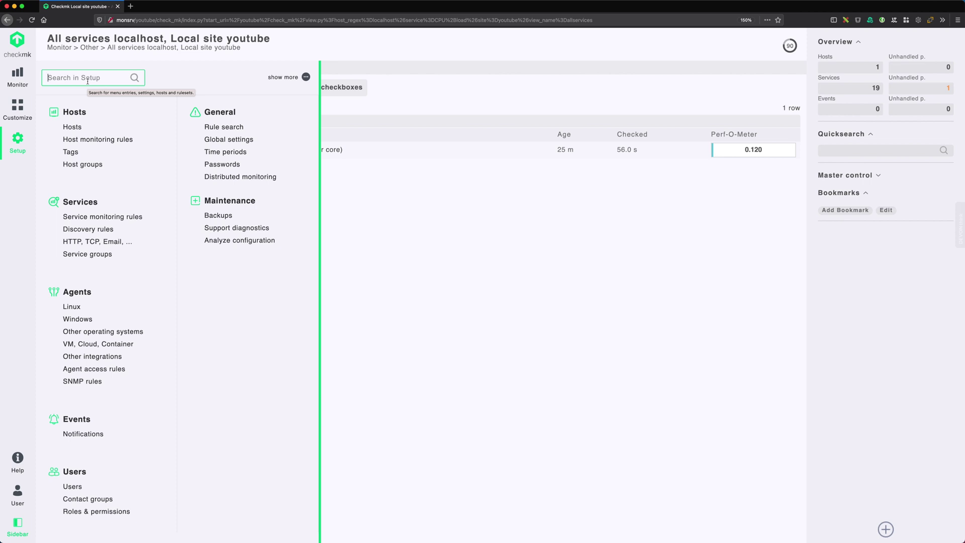
{"action": "type", "text": "Di"}
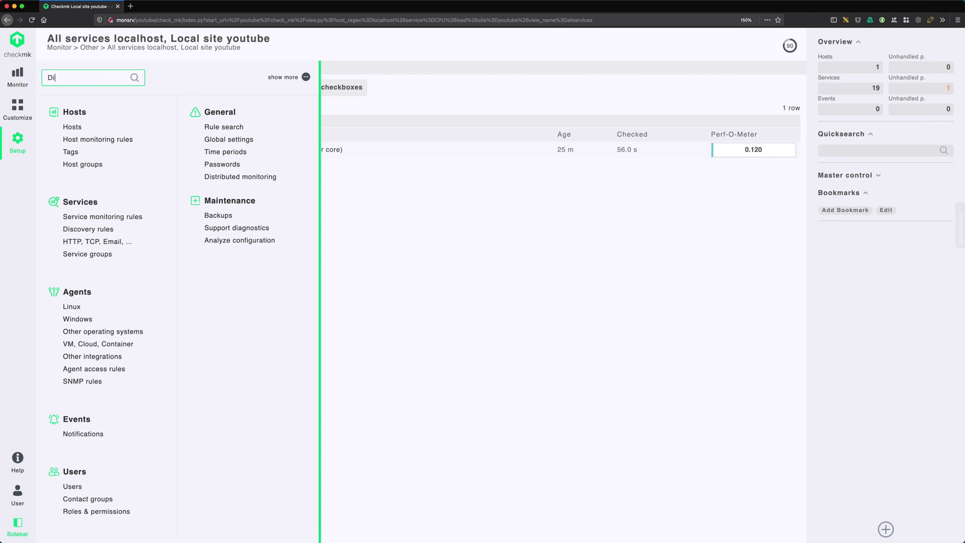
{"action": "type", "text": "sable"}
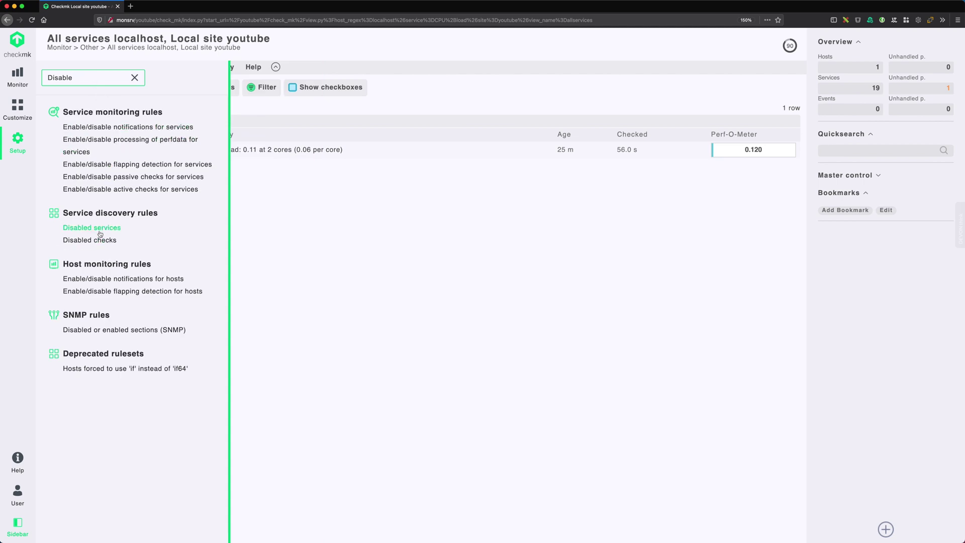
{"action": "key", "text": "BackSpace"}
{"action": "key", "text": "BackSpace"}
{"action": "key", "text": "BackSpace"}
{"action": "key", "text": "BackSpace"}
{"action": "key", "text": "BackSpace"}
{"action": "key", "text": "BackSpace"}
{"action": "key", "text": "BackSpace"}
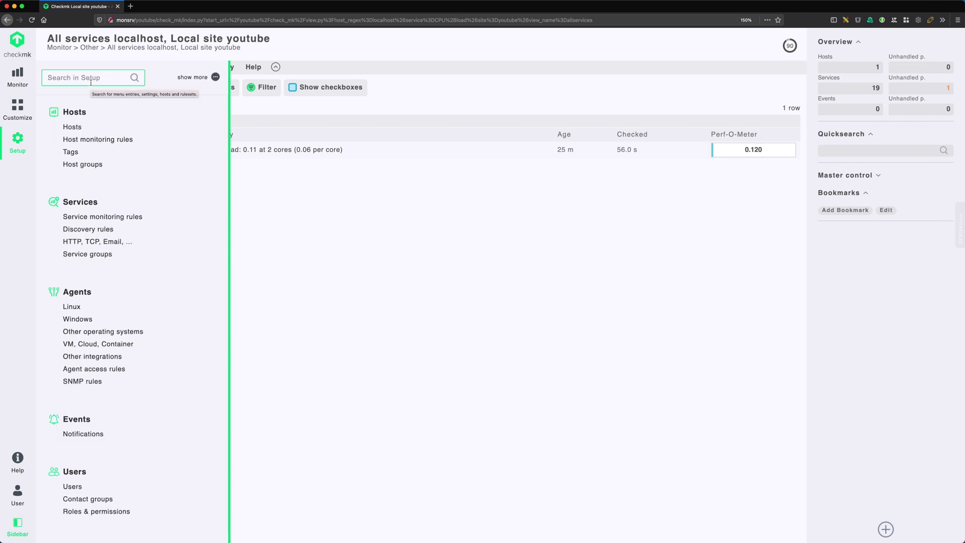
{"action": "left_click", "coordinate": [89, 229]}
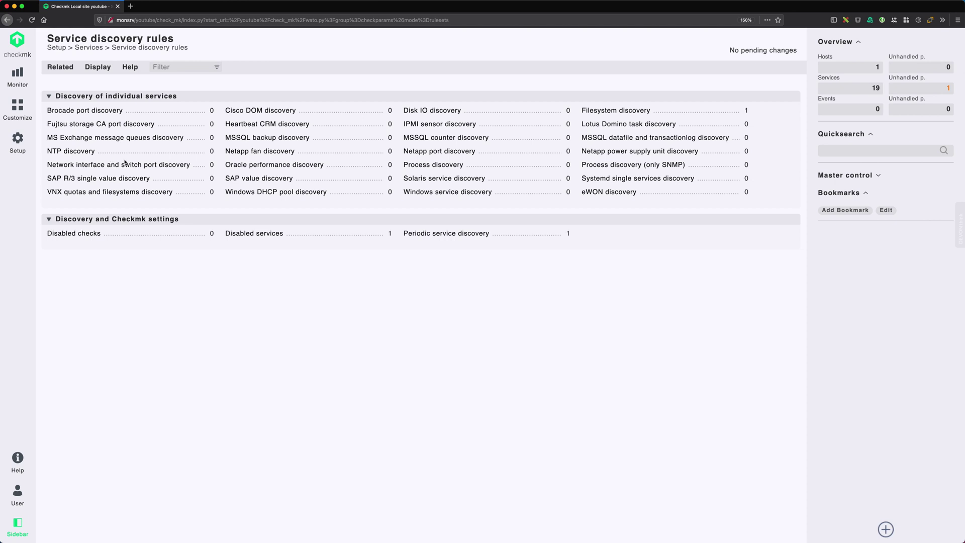
Step: Go to Setup's Service monitoring rules and scroll through the rule set categories
{"action": "left_click", "coordinate": [18, 139]}
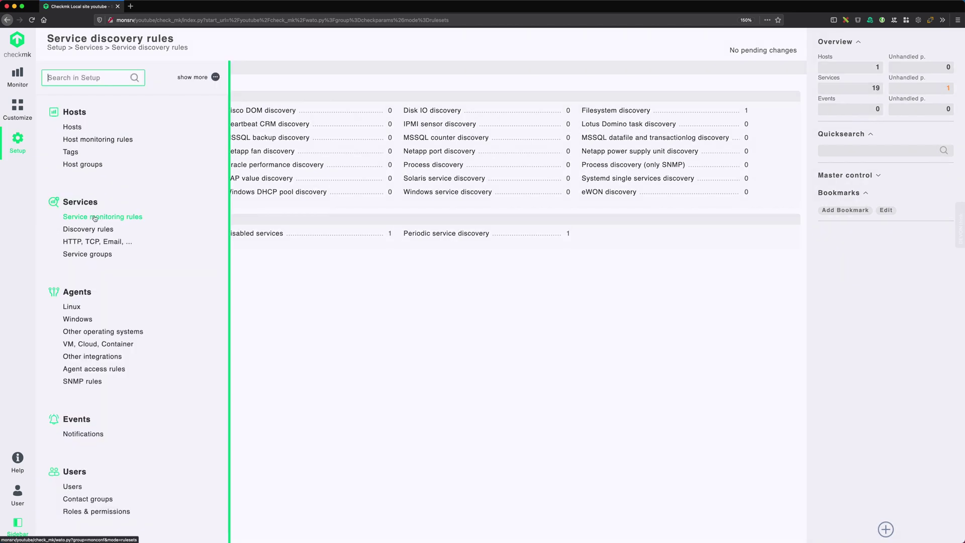
{"action": "left_click", "coordinate": [108, 218]}
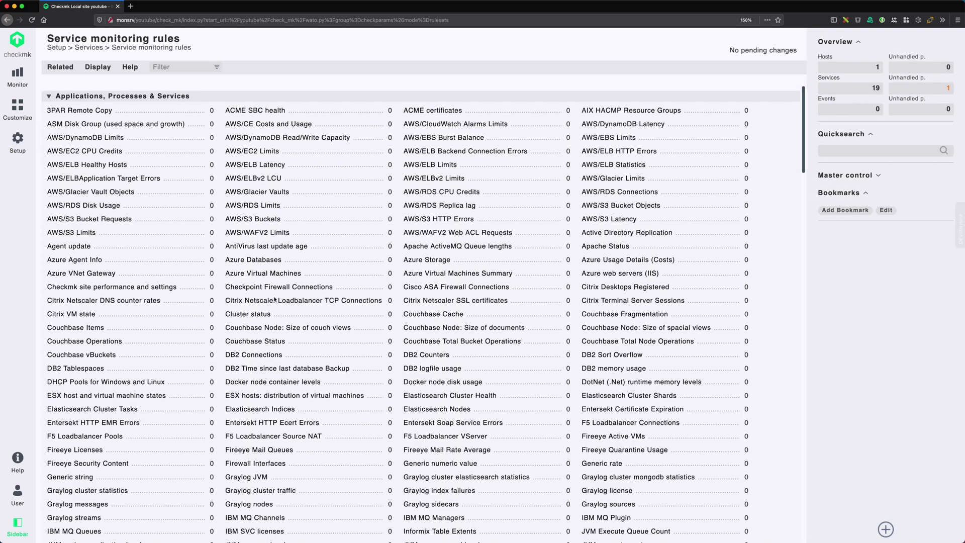
{"action": "scroll", "coordinate": [266, 321], "scroll_direction": "down", "scroll_amount": 15}
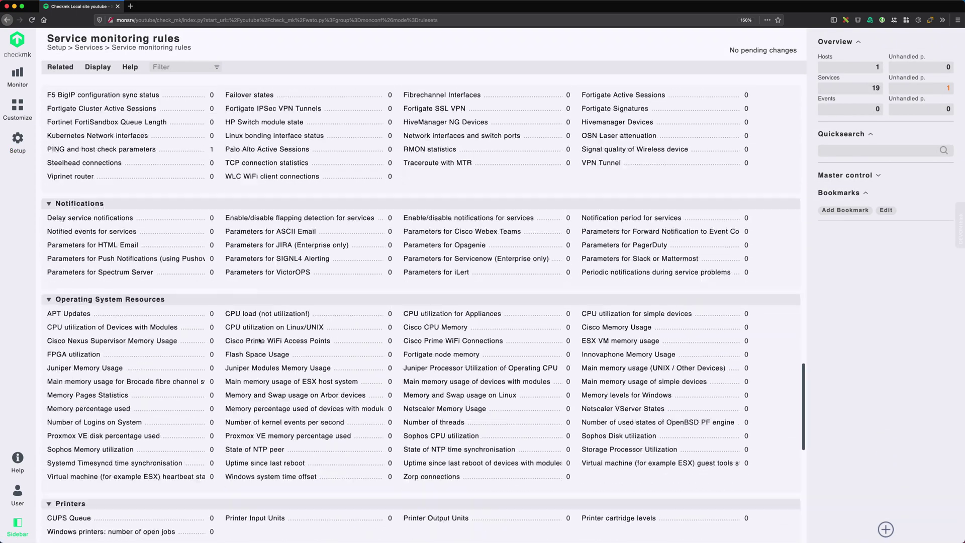
{"action": "scroll", "coordinate": [260, 341], "scroll_direction": "down", "scroll_amount": 5}
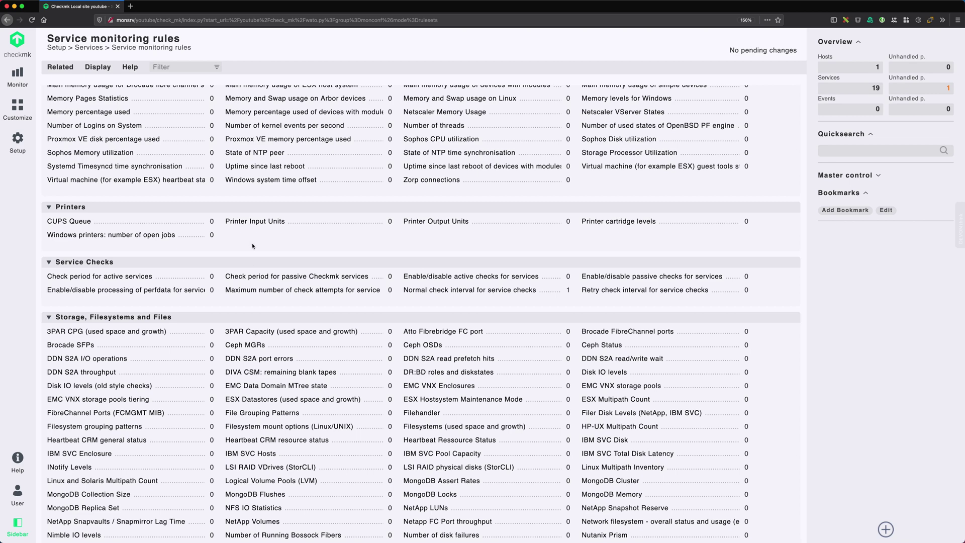
{"action": "scroll", "coordinate": [256, 302], "scroll_direction": "up", "scroll_amount": 15}
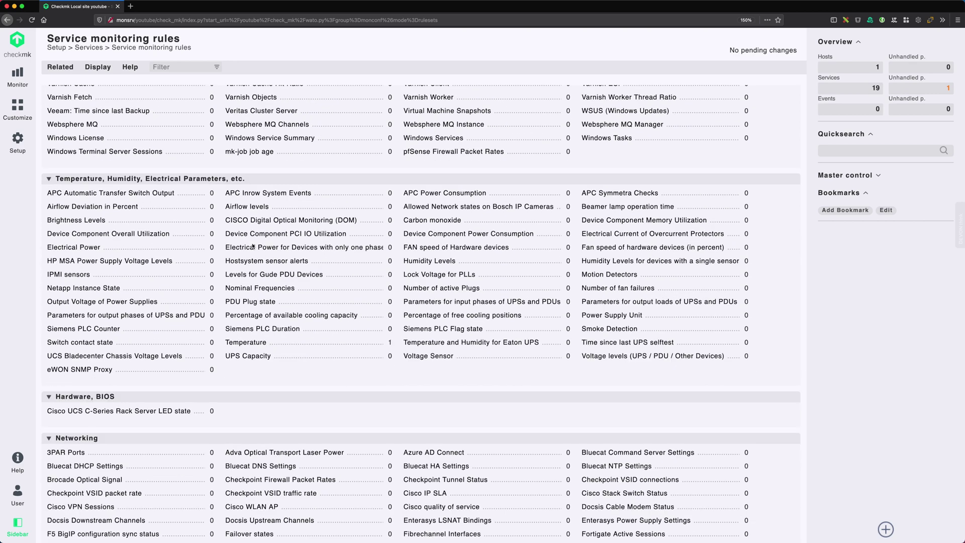
{"action": "scroll", "coordinate": [253, 245], "scroll_direction": "up", "scroll_amount": 10}
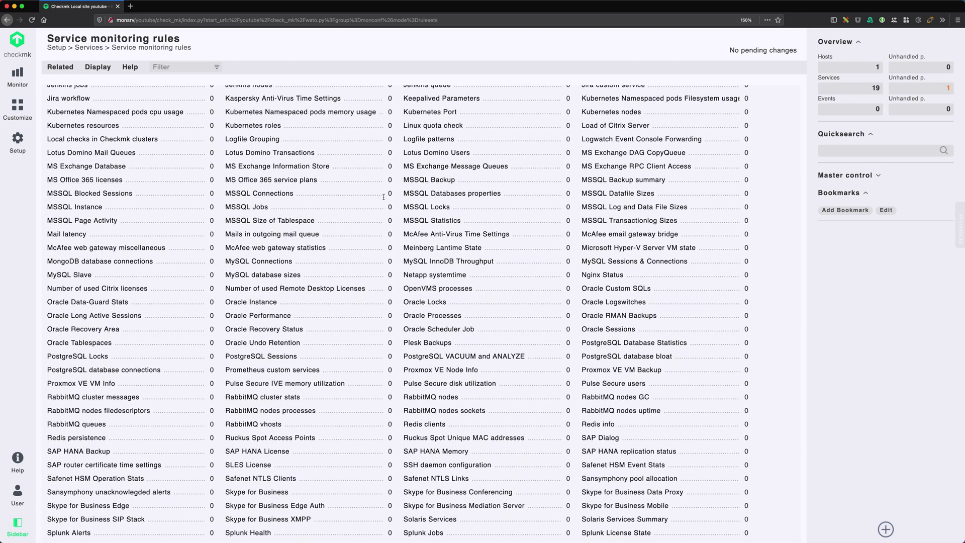
{"action": "scroll", "coordinate": [81, 161], "scroll_direction": "up", "scroll_amount": 3}
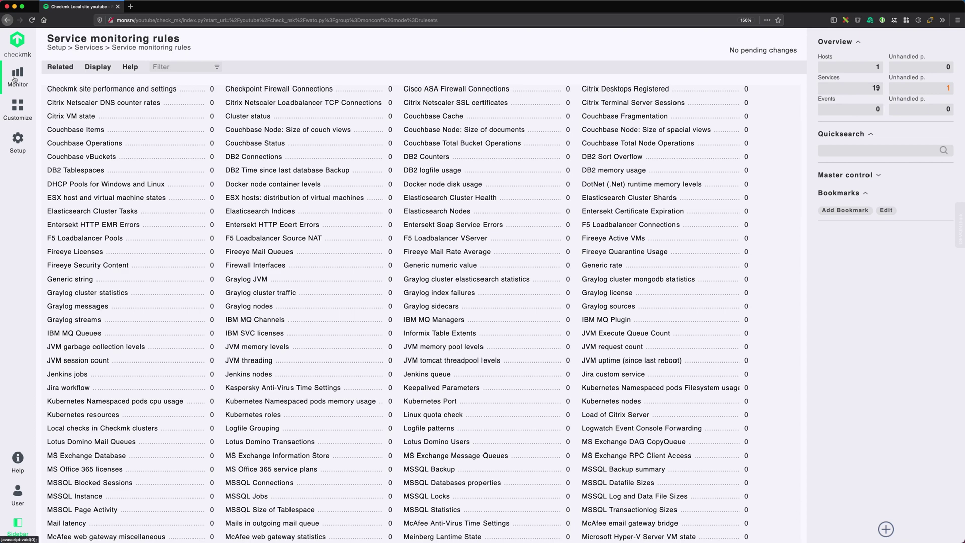
Step: From All hosts, open localhost and view parameters for its Filesystem / service
{"action": "left_click", "coordinate": [17, 75]}
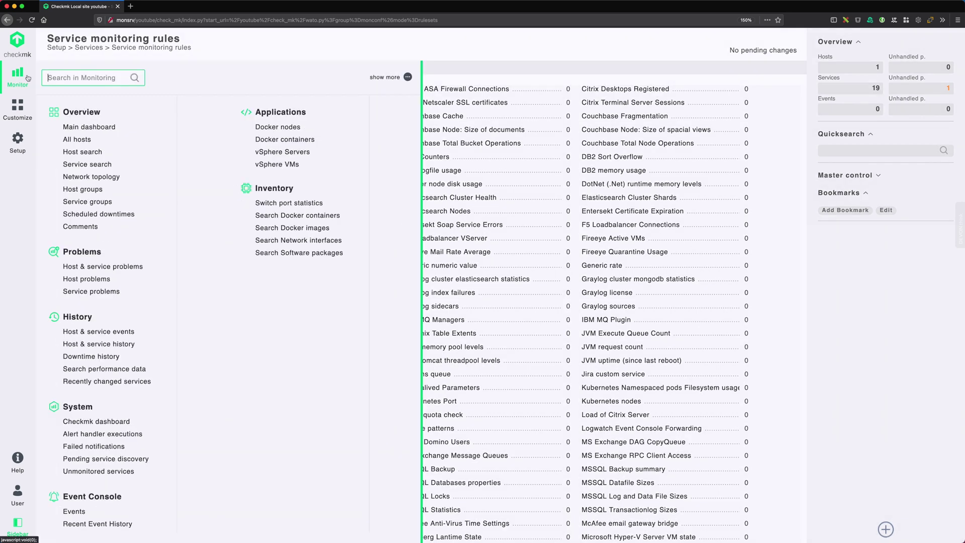
{"action": "left_click", "coordinate": [77, 140]}
{"action": "left_click", "coordinate": [88, 150]}
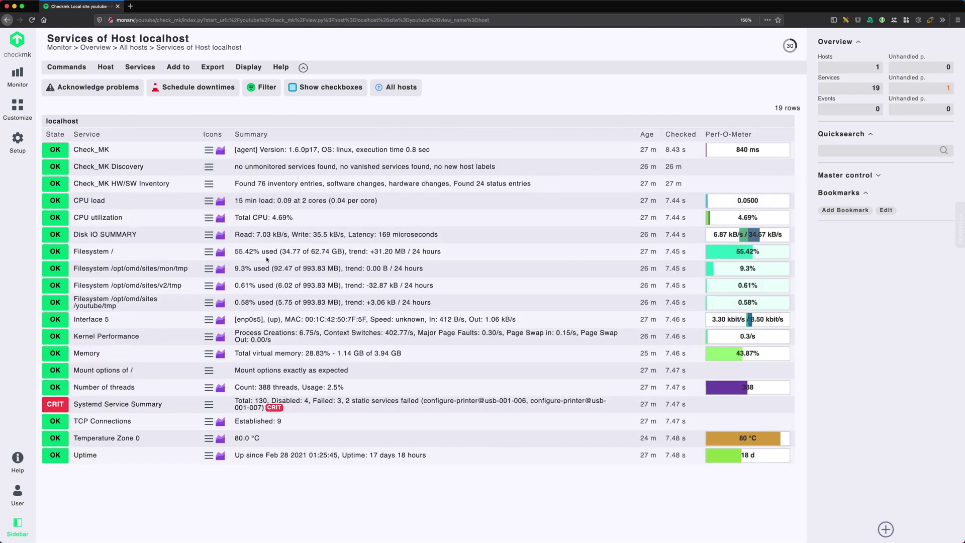
{"action": "left_click", "coordinate": [208, 253]}
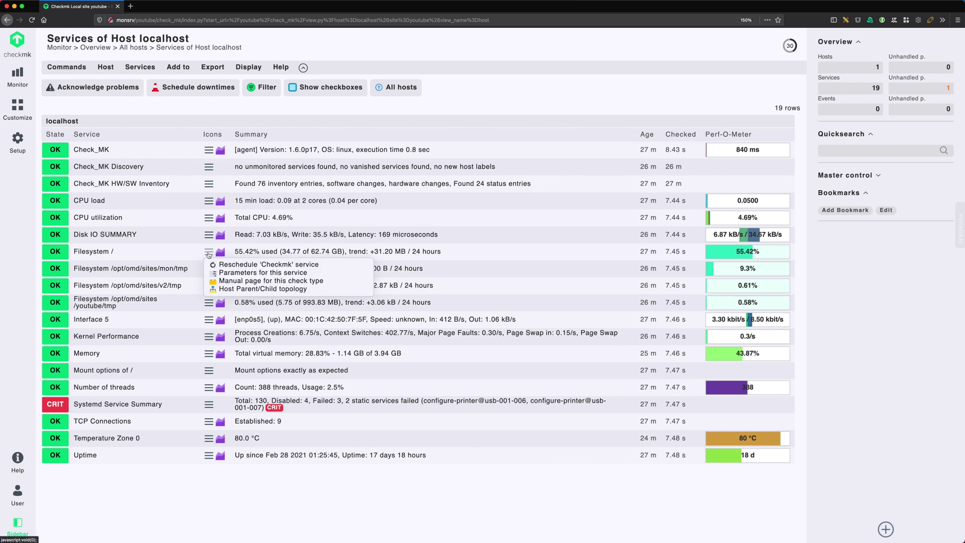
{"action": "left_click", "coordinate": [249, 273]}
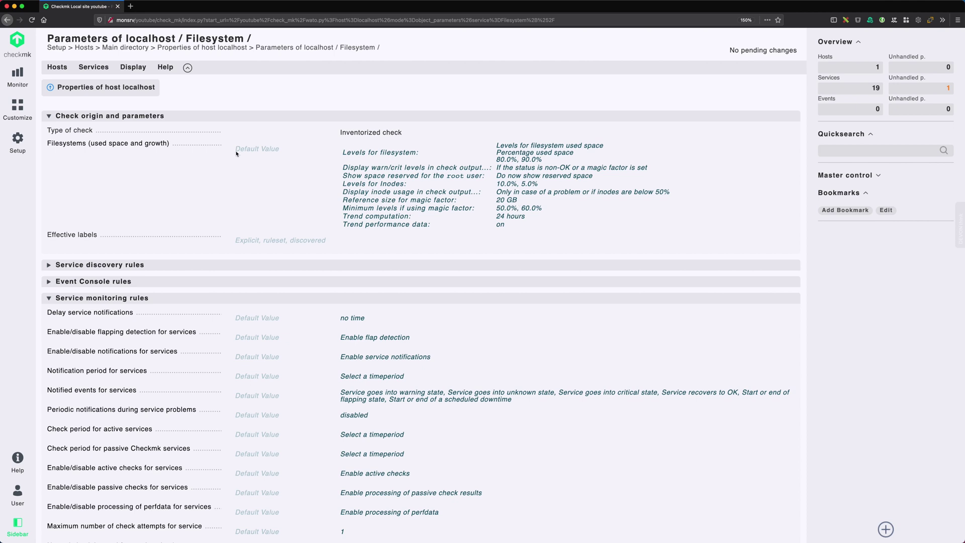
{"action": "left_click_drag", "start_coordinate": [234, 150], "coordinate": [279, 151]}
Step: Start a Filesystems rule for mount point / and review it unsaved, then show All hosts
{"action": "left_click", "coordinate": [269, 170]}
{"action": "left_click", "coordinate": [68, 145]}
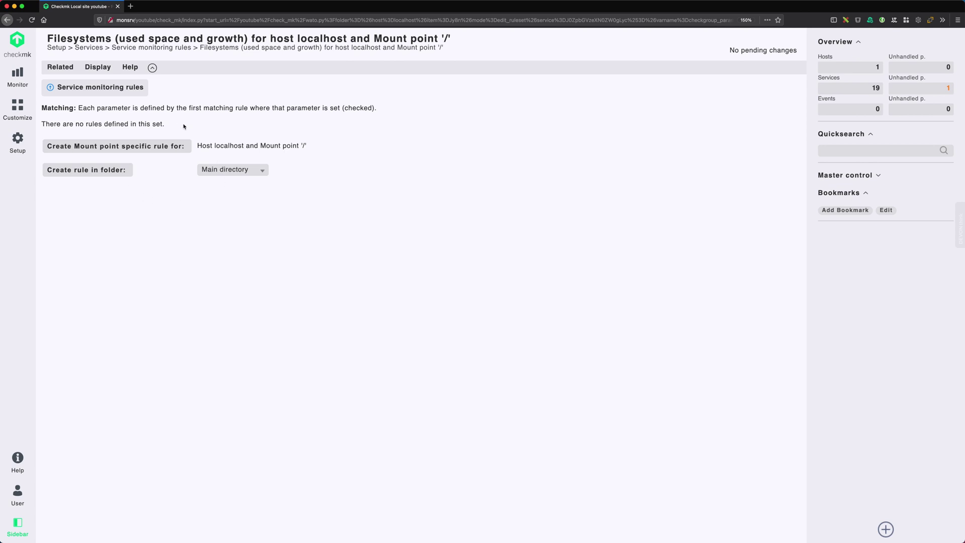
{"action": "left_click", "coordinate": [150, 146]}
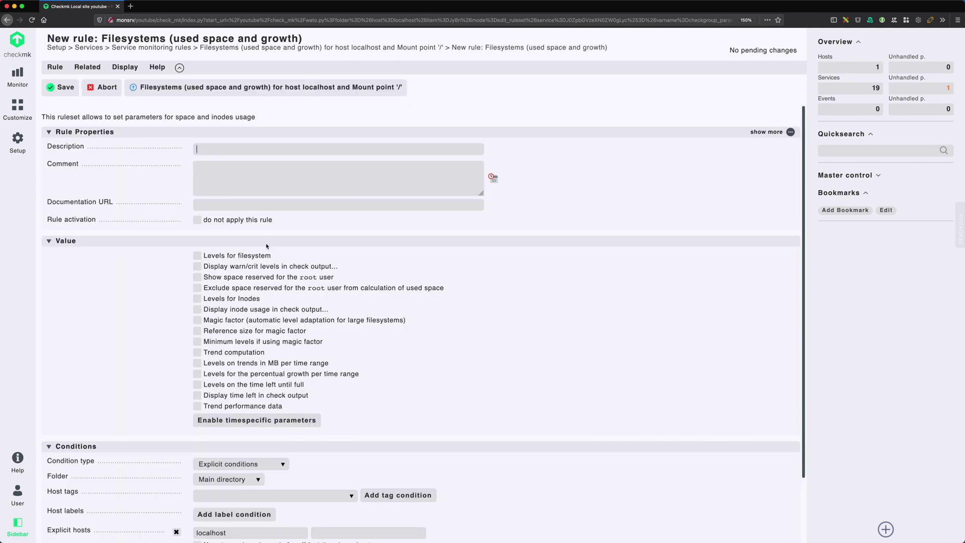
{"action": "scroll", "coordinate": [133, 314], "scroll_direction": "down", "scroll_amount": 3}
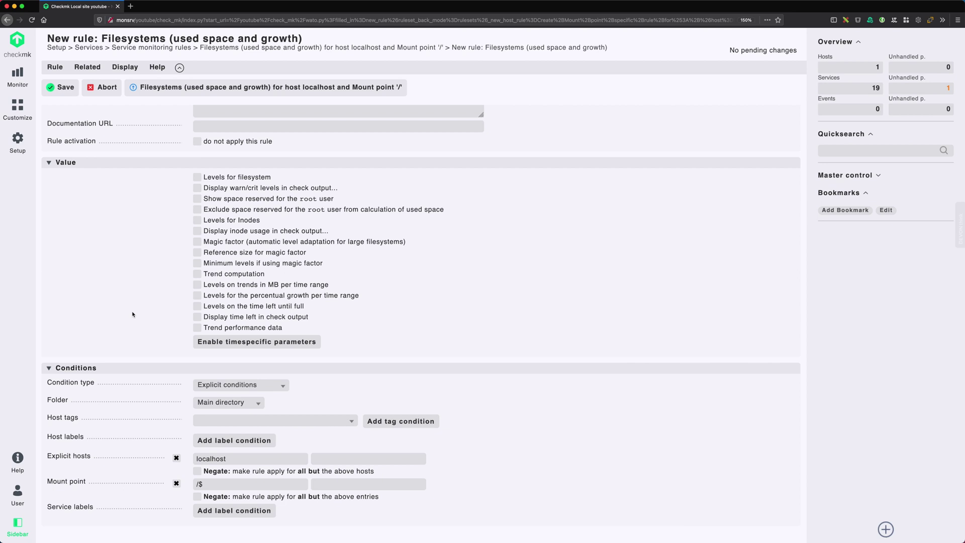
{"action": "scroll", "coordinate": [133, 314], "scroll_direction": "up", "scroll_amount": 3}
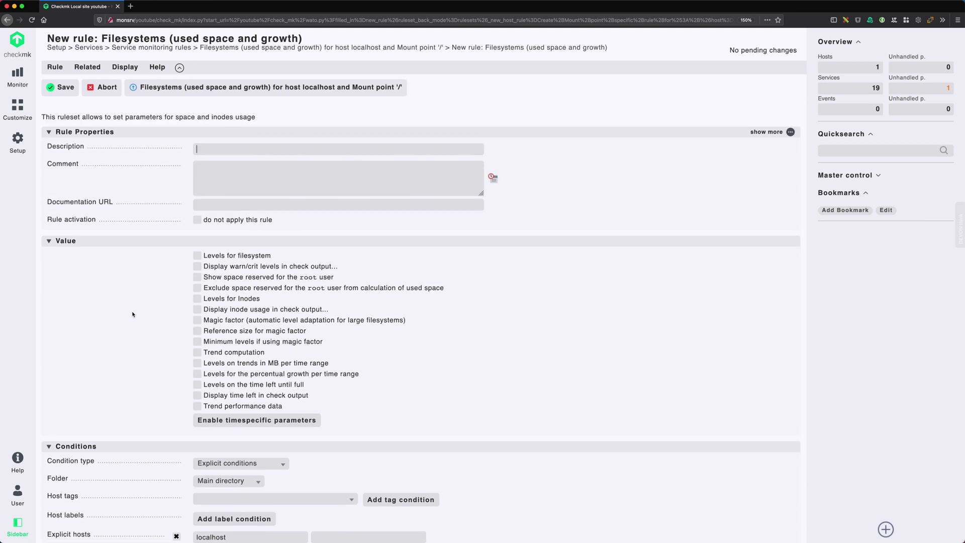
{"action": "scroll", "coordinate": [132, 314], "scroll_direction": "down", "scroll_amount": 3}
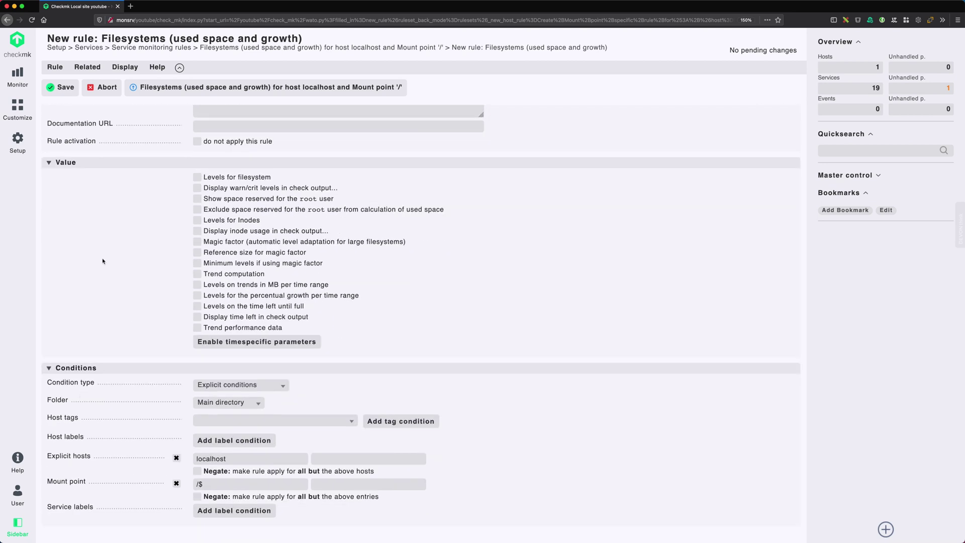
{"action": "scroll", "coordinate": [94, 298], "scroll_direction": "up", "scroll_amount": 3}
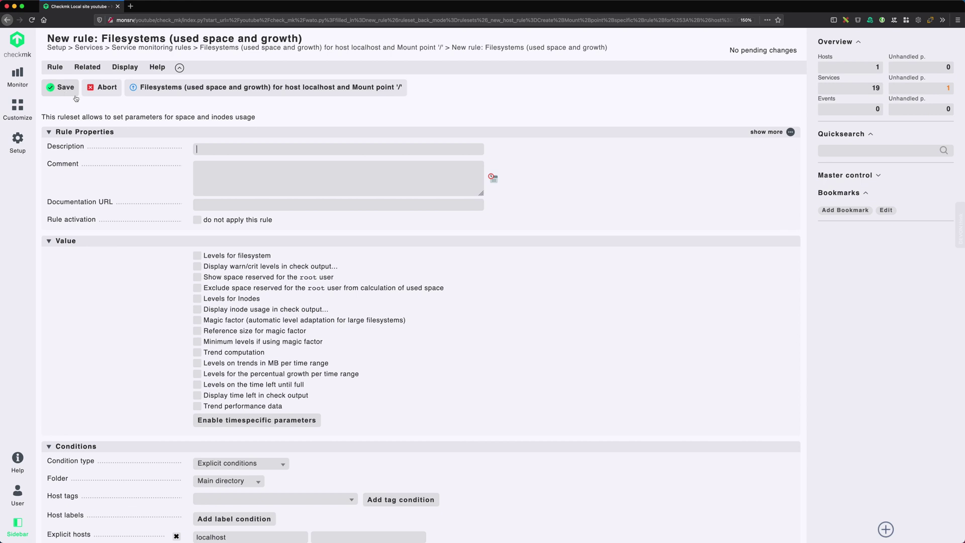
{"action": "left_click", "coordinate": [17, 76]}
{"action": "left_click", "coordinate": [83, 140]}
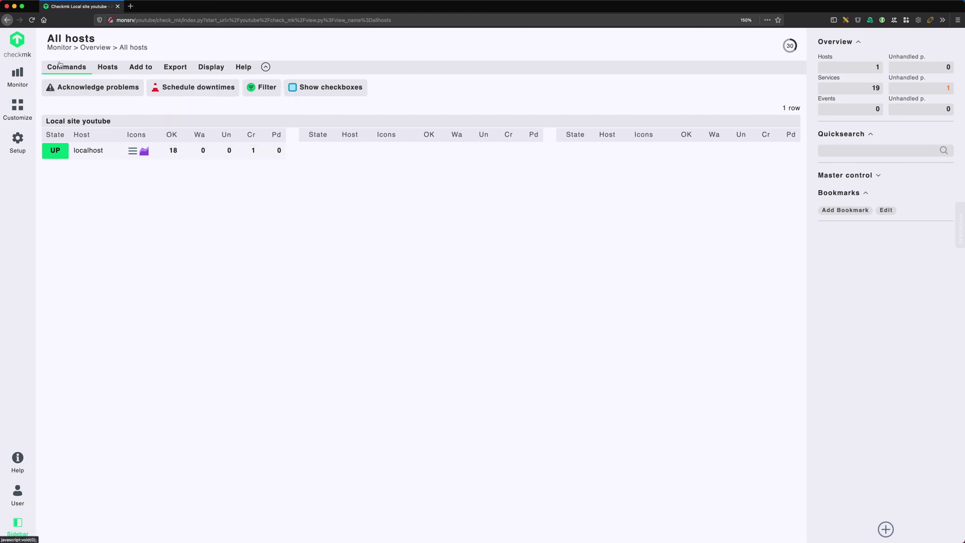
Step: List localhost's 19 services and glance at the Host menu's related pages
{"action": "left_click", "coordinate": [94, 151]}
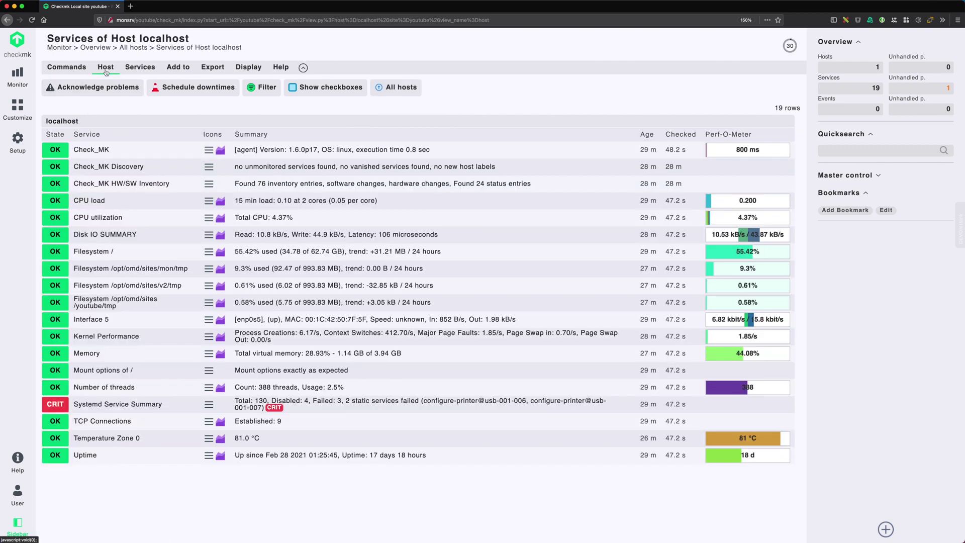
{"action": "left_click", "coordinate": [107, 71]}
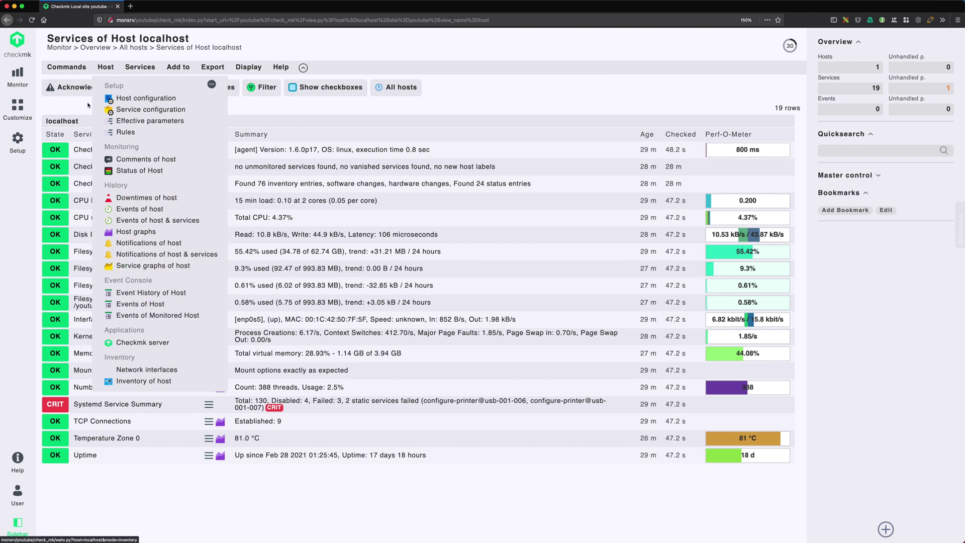
{"action": "left_click", "coordinate": [65, 105]}
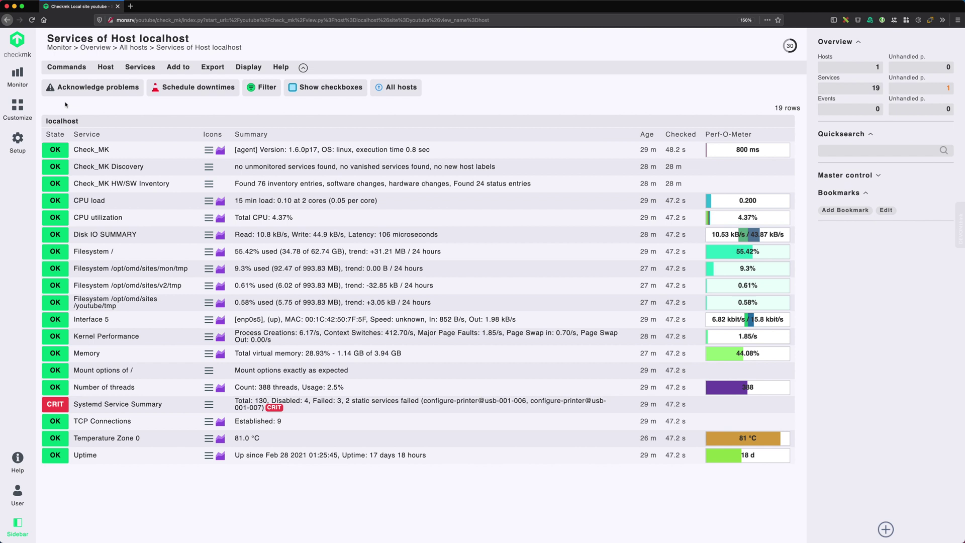
{"action": "left_click", "coordinate": [71, 68]}
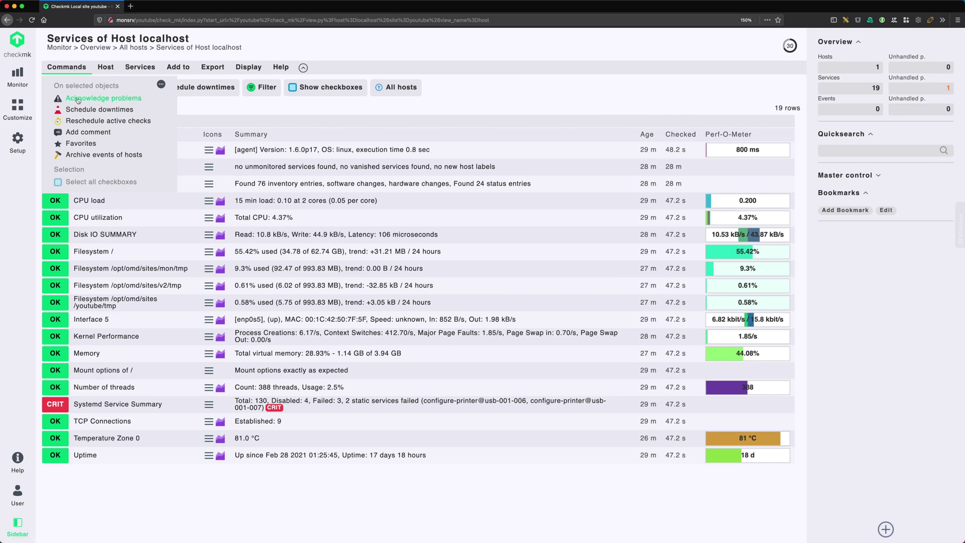
{"action": "left_click", "coordinate": [107, 99]}
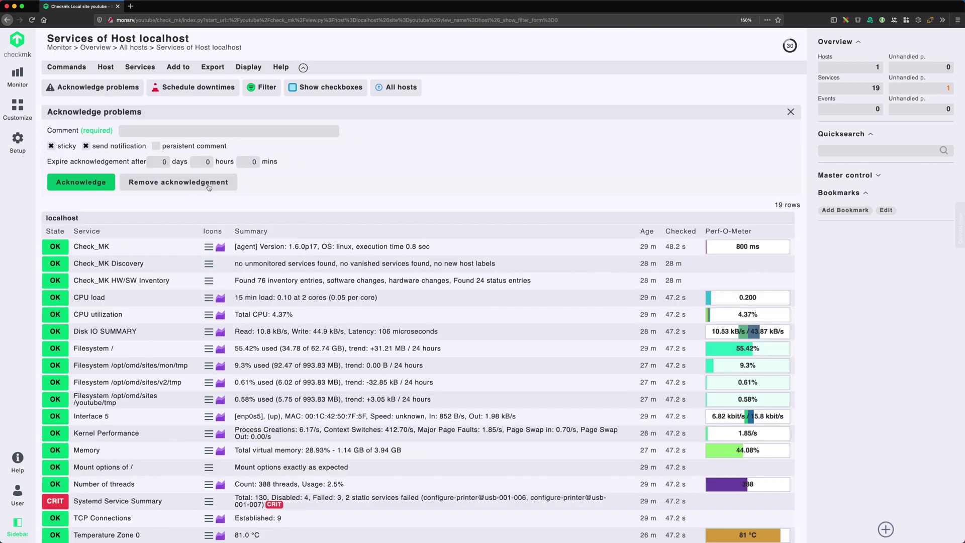
{"action": "left_click", "coordinate": [72, 70]}
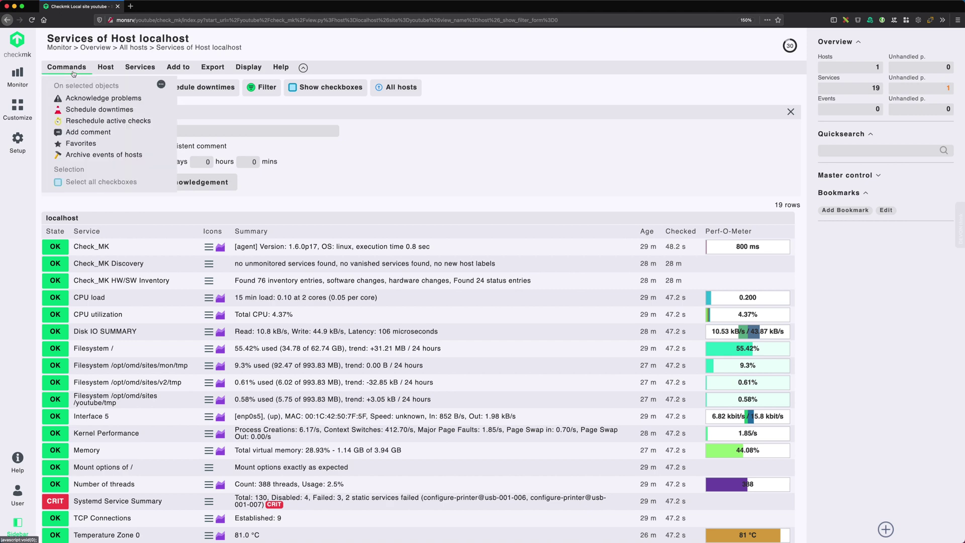
{"action": "left_click", "coordinate": [105, 110]}
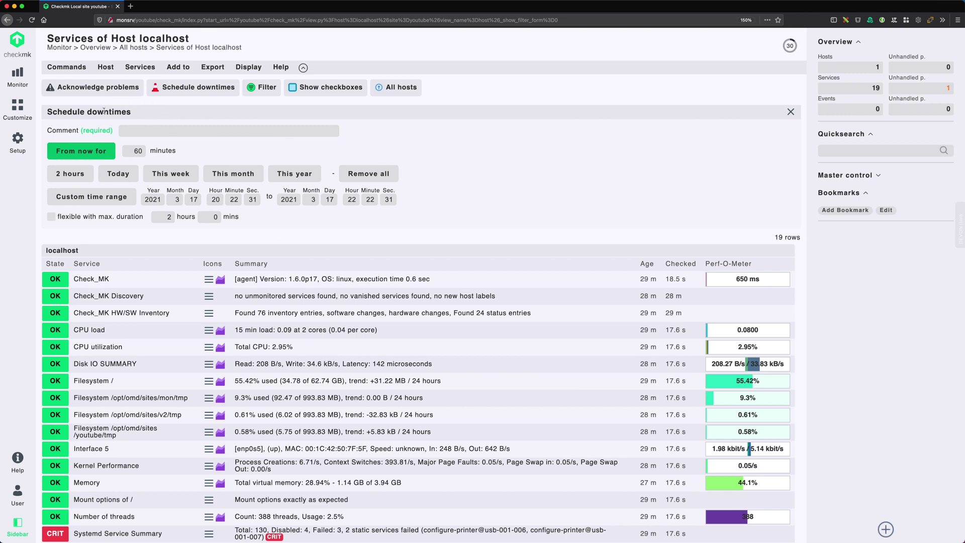
{"action": "left_click", "coordinate": [189, 94]}
{"action": "left_click", "coordinate": [187, 91]}
Step: Toggle the Schedule downtimes and Acknowledge problems forms and collapse the command shortcuts to compact icons
{"action": "left_click", "coordinate": [187, 91]}
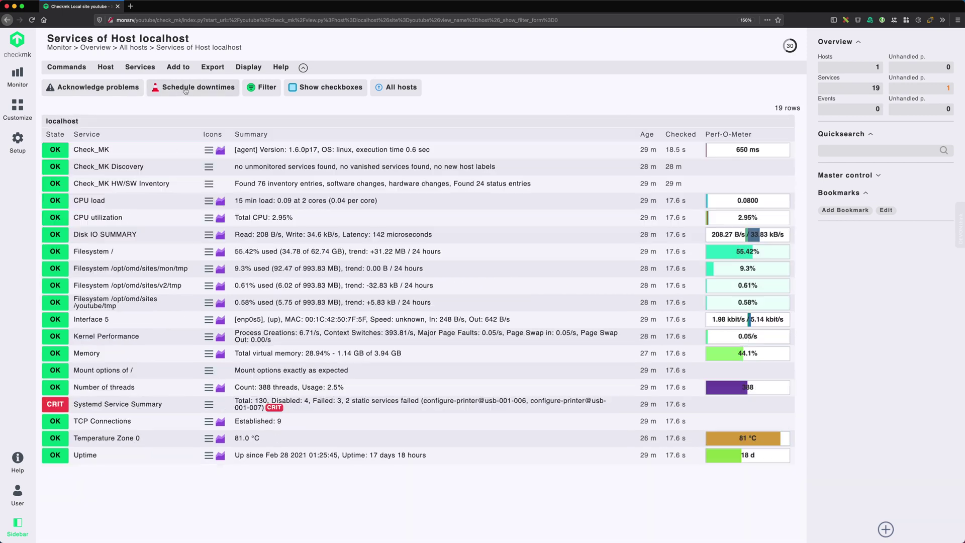
{"action": "left_click", "coordinate": [107, 85]}
{"action": "left_click", "coordinate": [108, 87]}
{"action": "left_click", "coordinate": [304, 68]}
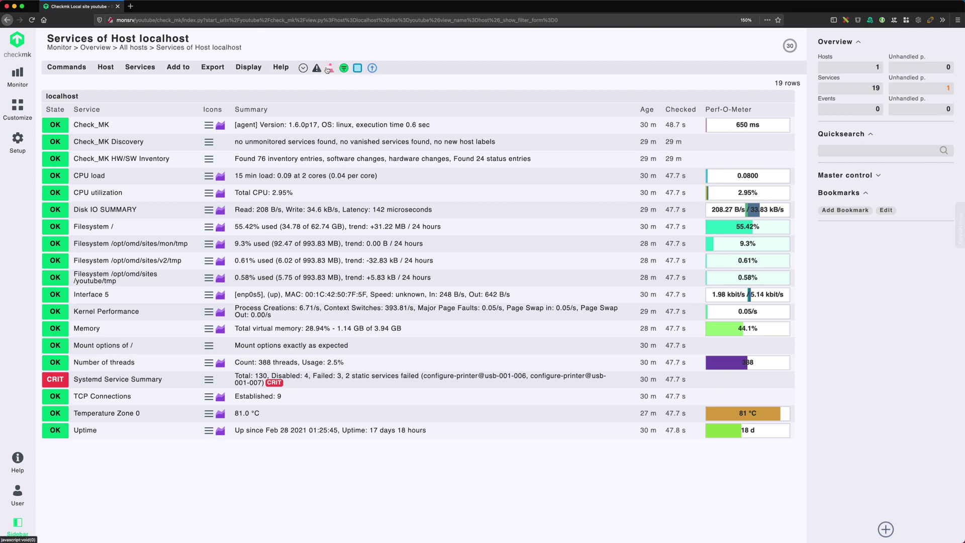
{"action": "left_click", "coordinate": [316, 69]}
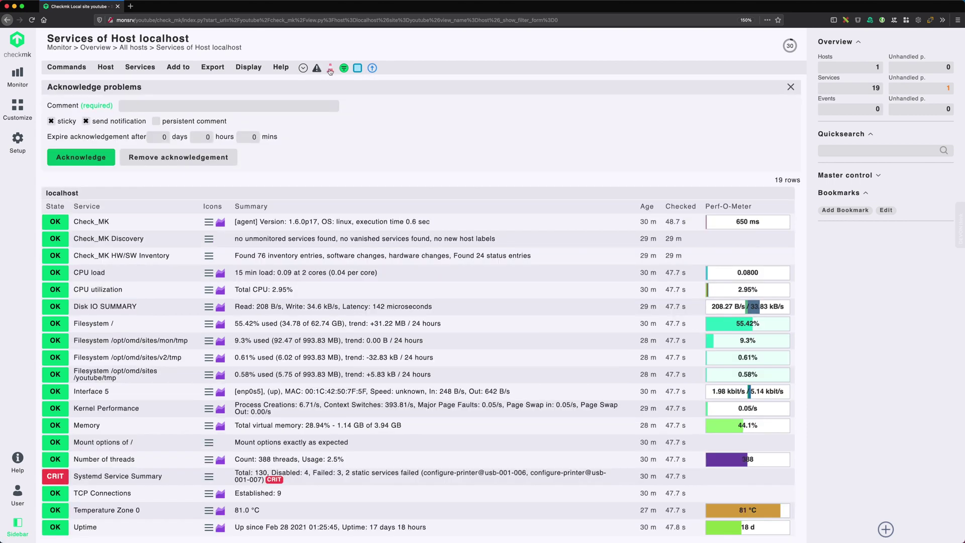
{"action": "left_click", "coordinate": [330, 68]}
{"action": "left_click", "coordinate": [344, 69]}
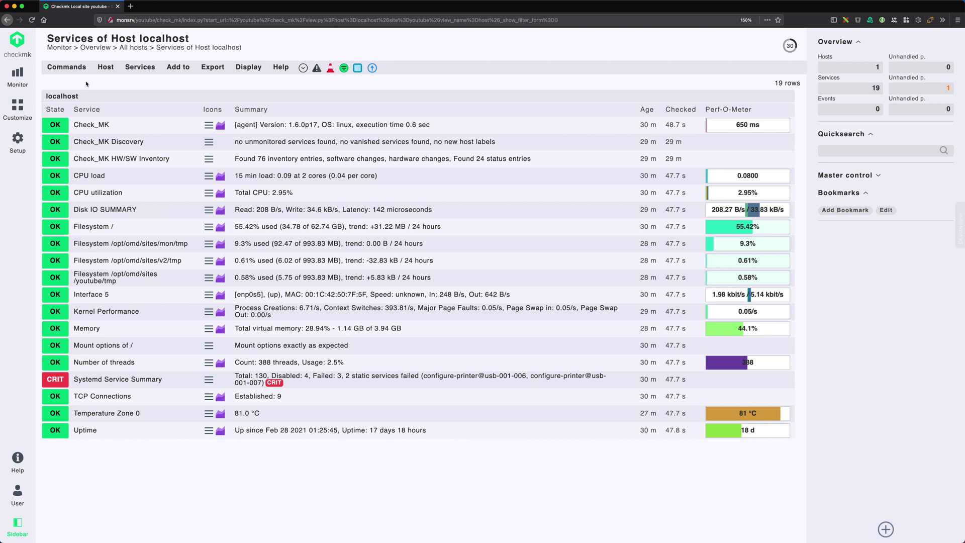
{"action": "left_click", "coordinate": [344, 69]}
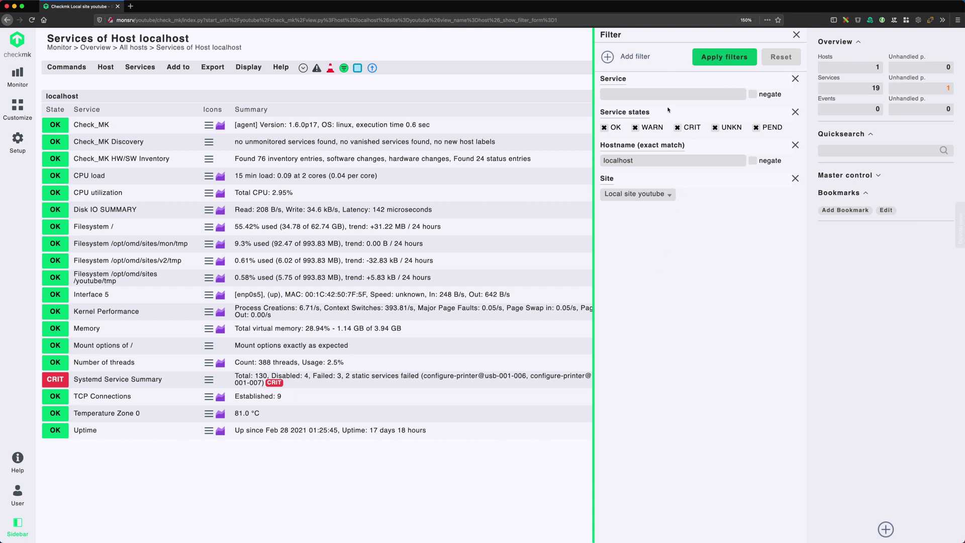
{"action": "left_click", "coordinate": [607, 57]}
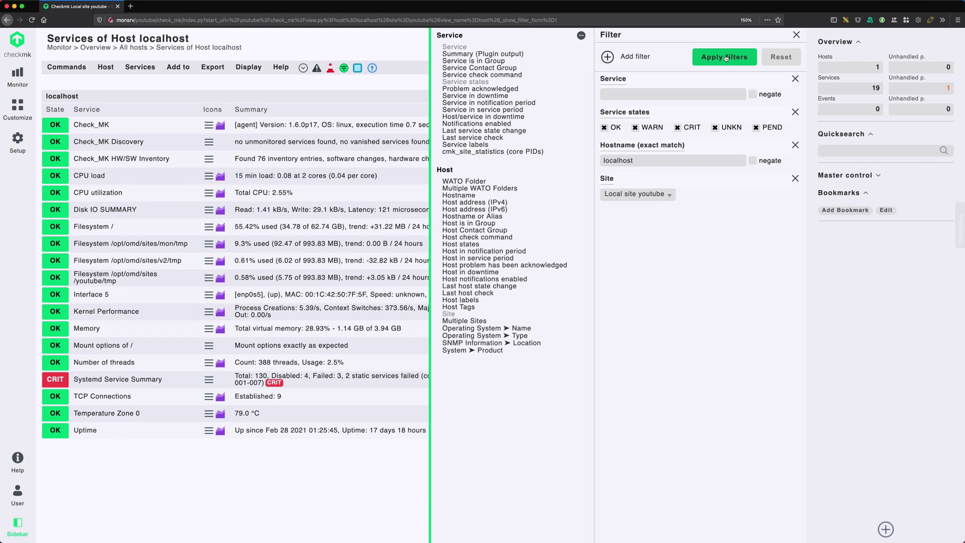
{"action": "left_click", "coordinate": [795, 36]}
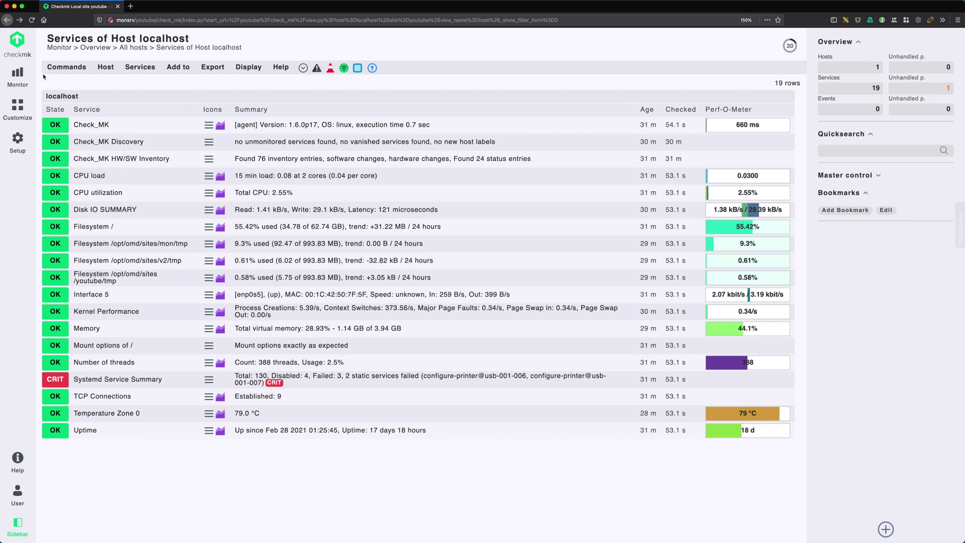
Step: Return to the Main dashboard via the checkmk logo and peek at its Filter panel
{"action": "left_click", "coordinate": [19, 52]}
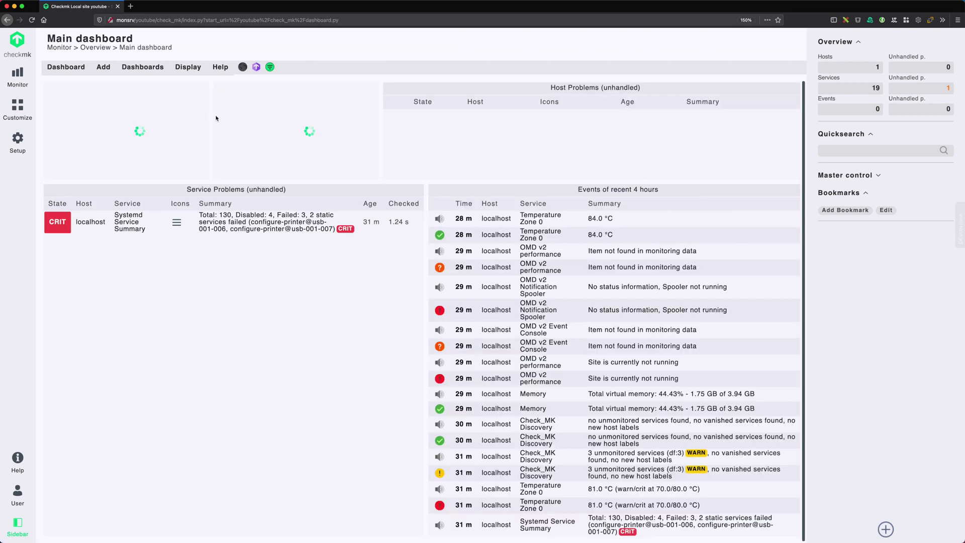
{"action": "left_click", "coordinate": [270, 66]}
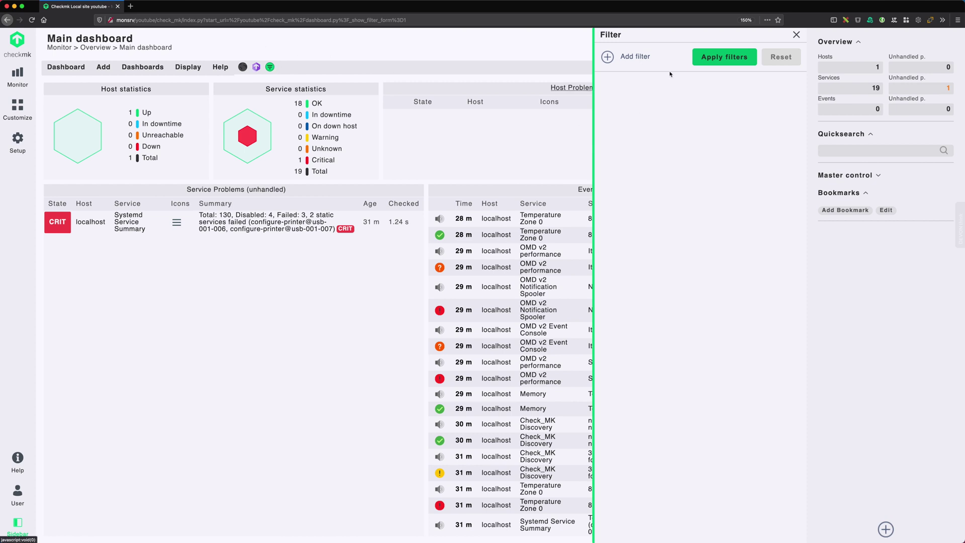
{"action": "left_click", "coordinate": [796, 35]}
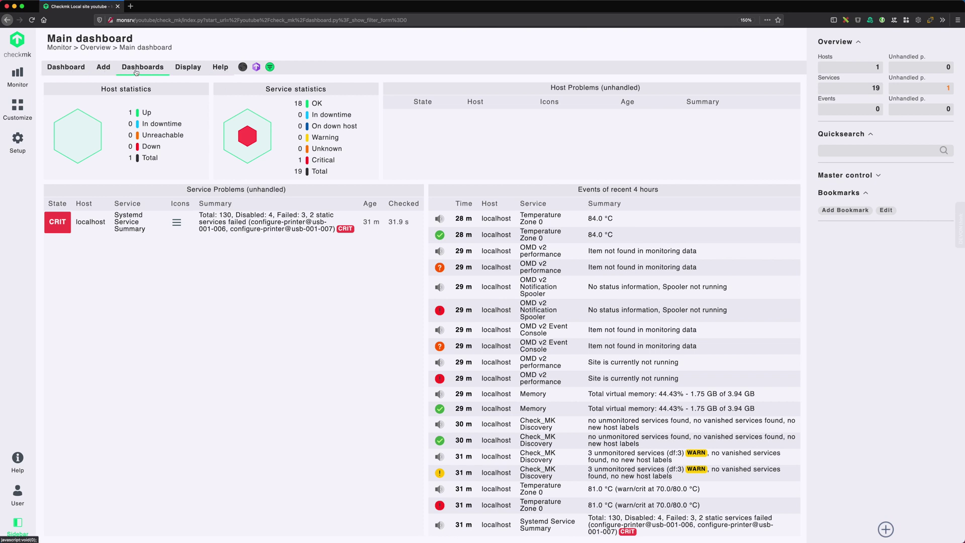
{"action": "left_click", "coordinate": [170, 69]}
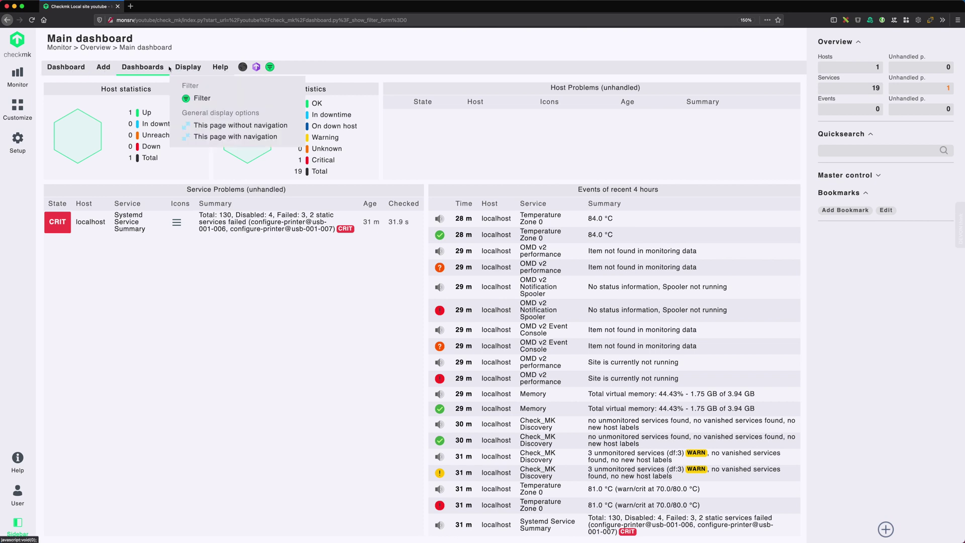
{"action": "left_click", "coordinate": [243, 367]}
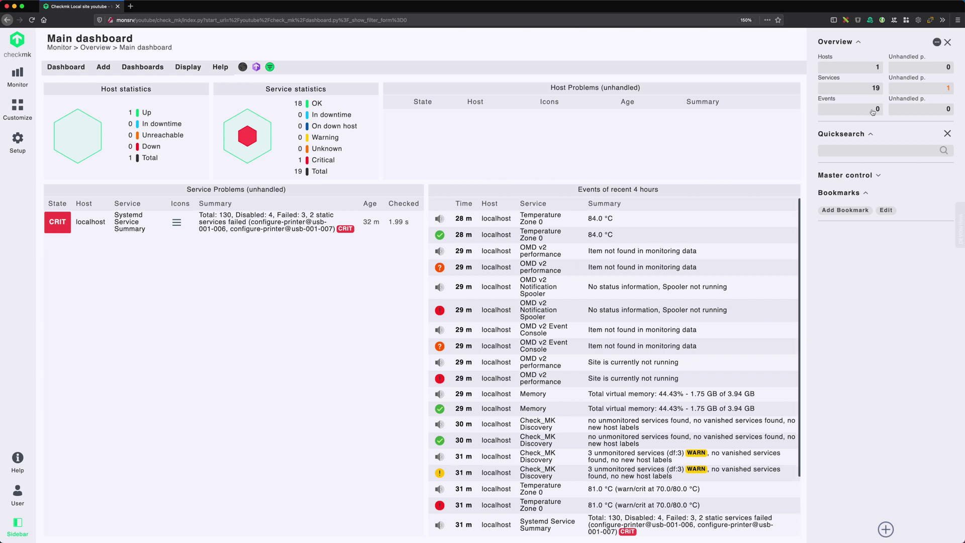
{"action": "left_click", "coordinate": [867, 89]}
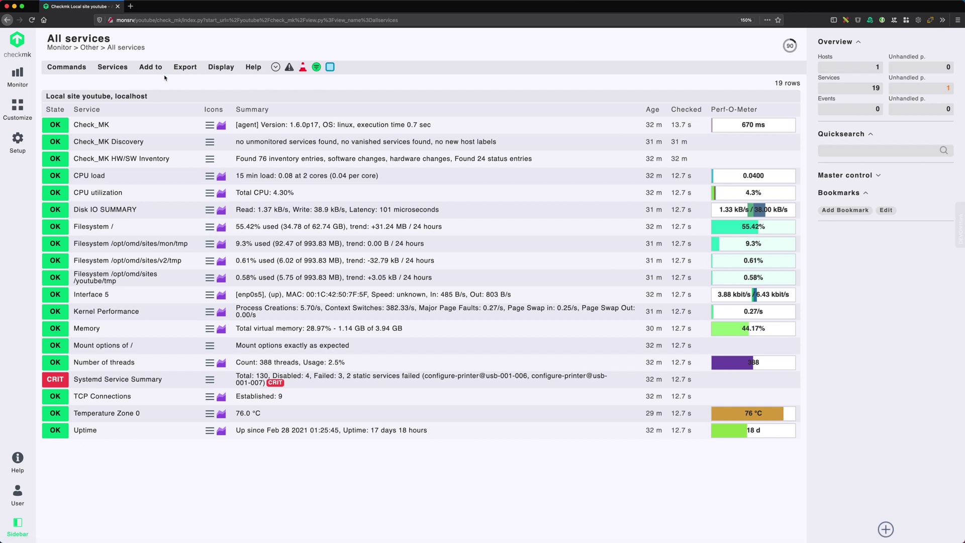
{"action": "left_click", "coordinate": [184, 68]}
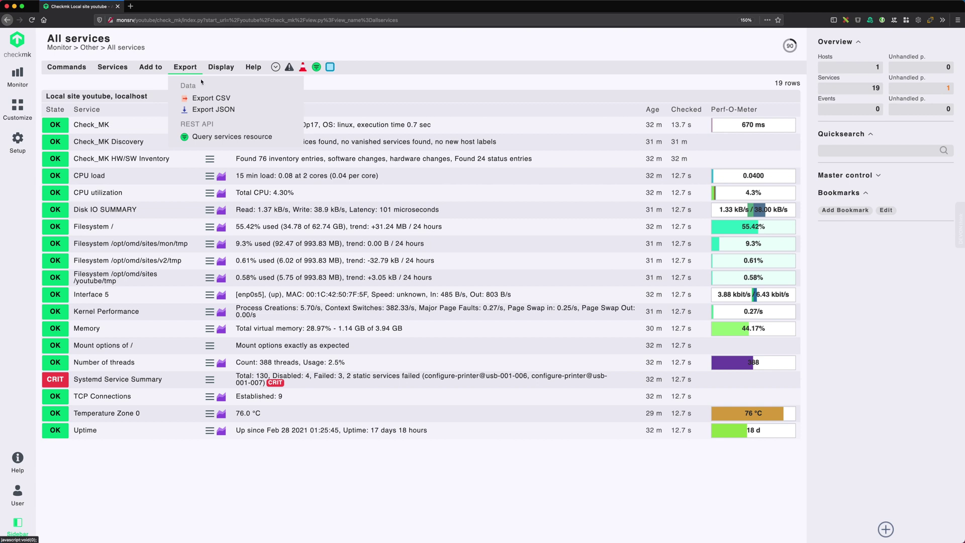
{"action": "mouse_move", "coordinate": [222, 69]}
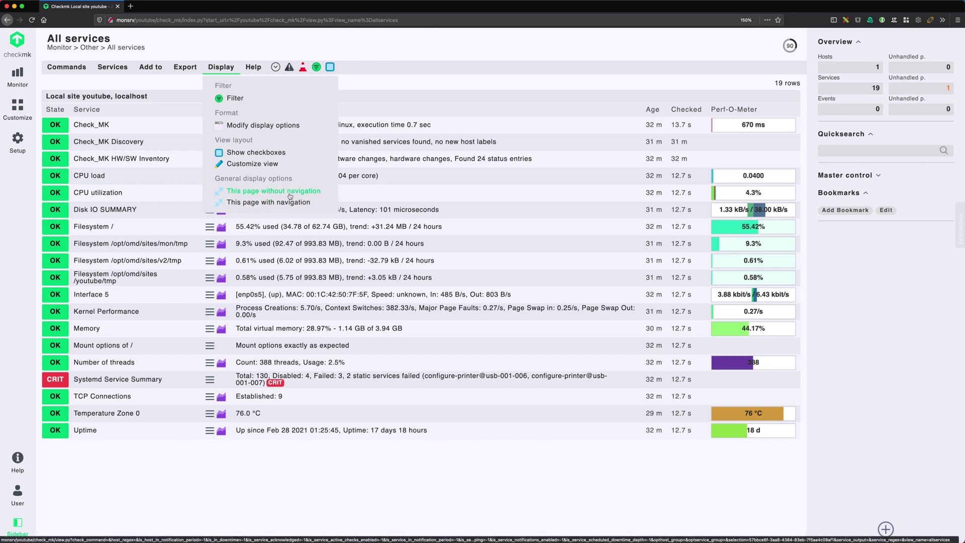
{"action": "left_click", "coordinate": [273, 193]}
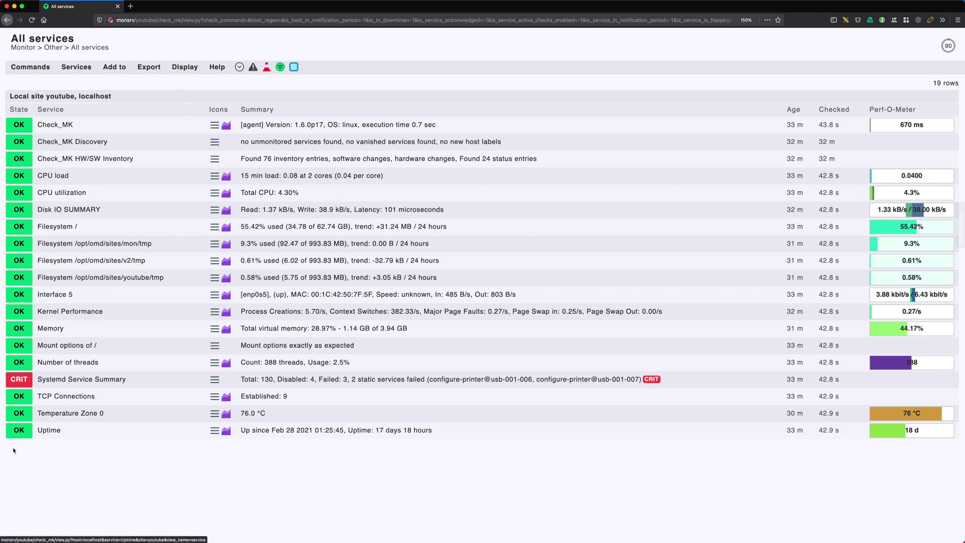
{"action": "left_click", "coordinate": [196, 69]}
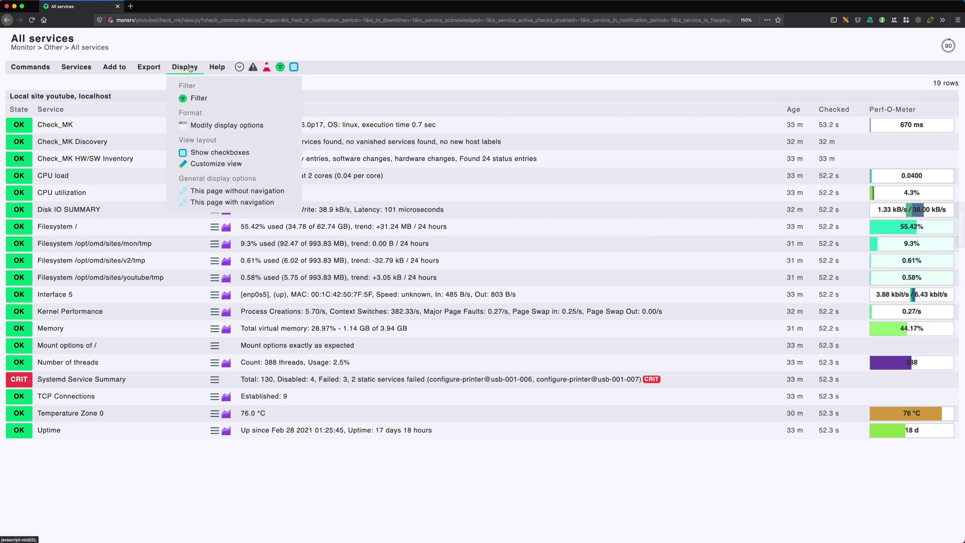
{"action": "left_click", "coordinate": [249, 206]}
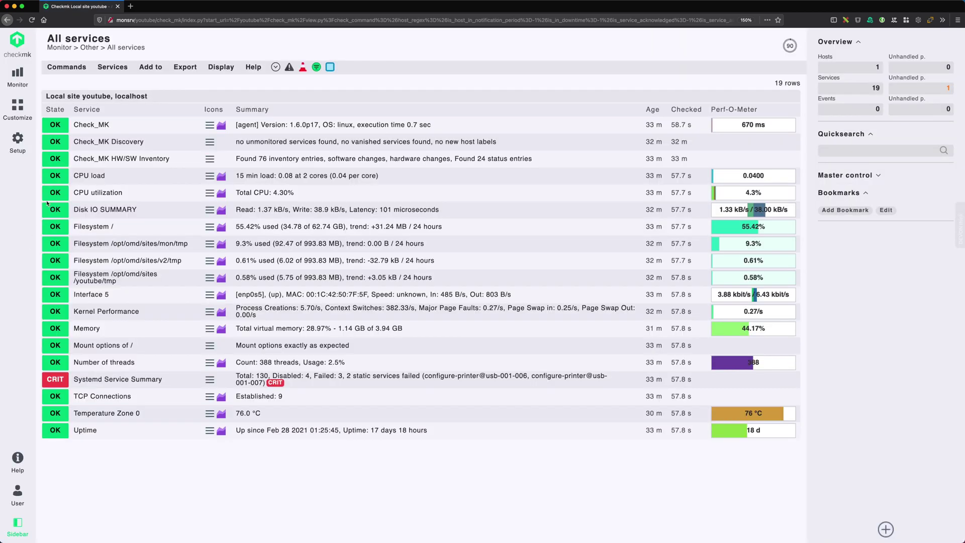
Step: Open the Check_MK service details in a new tab, shown with full navigation
{"action": "right_click", "coordinate": [96, 126]}
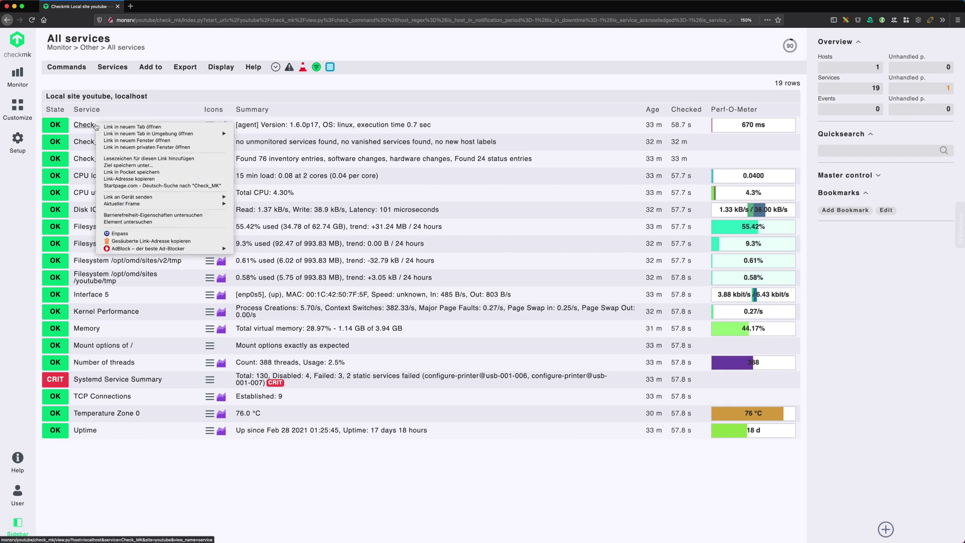
{"action": "left_click", "coordinate": [120, 128]}
{"action": "left_click", "coordinate": [158, 7]}
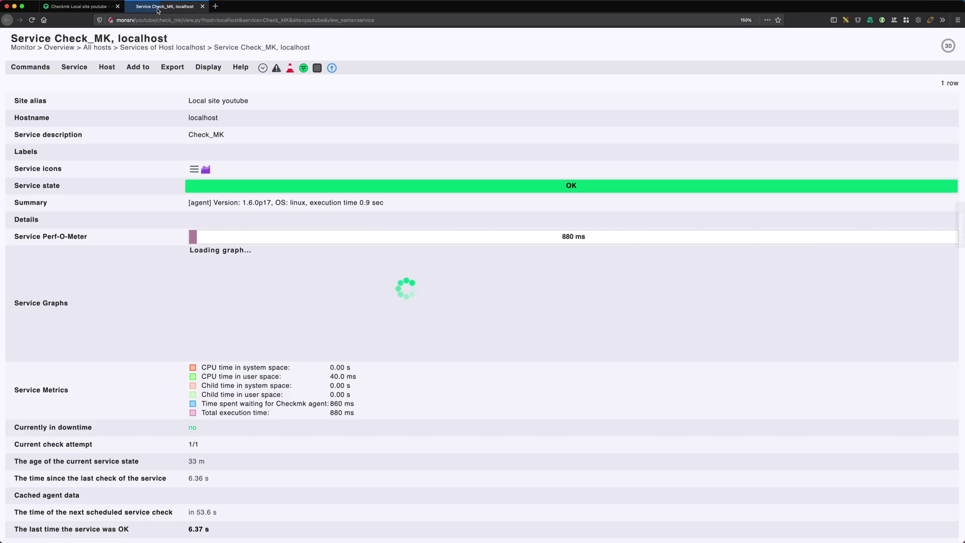
{"action": "left_click", "coordinate": [208, 67]}
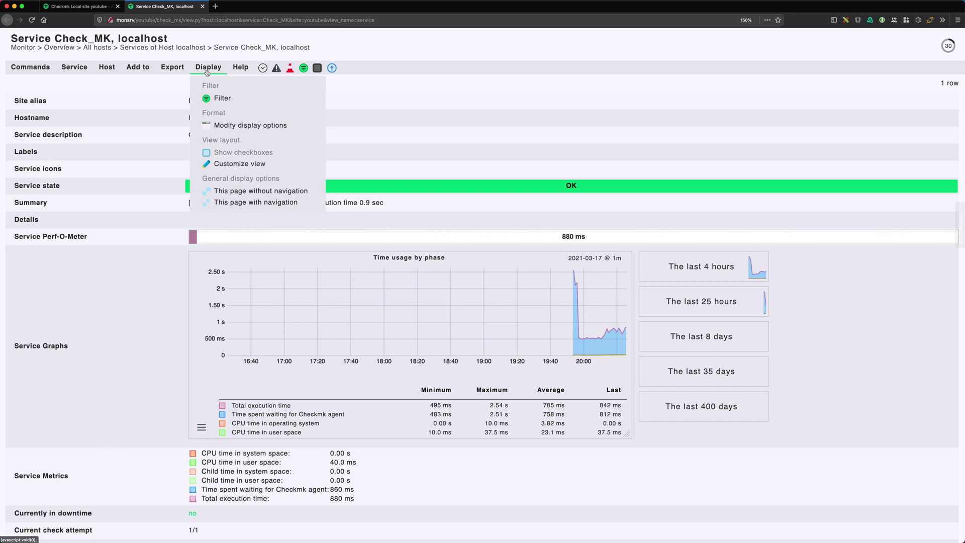
{"action": "left_click", "coordinate": [252, 202]}
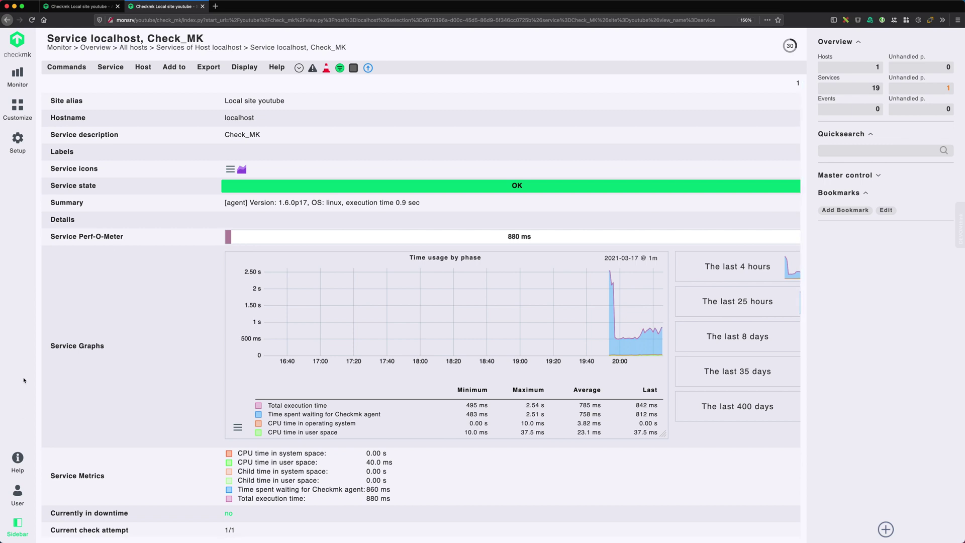
Step: Open the REST API documentation from the Help menu in another new tab
{"action": "left_click", "coordinate": [17, 459]}
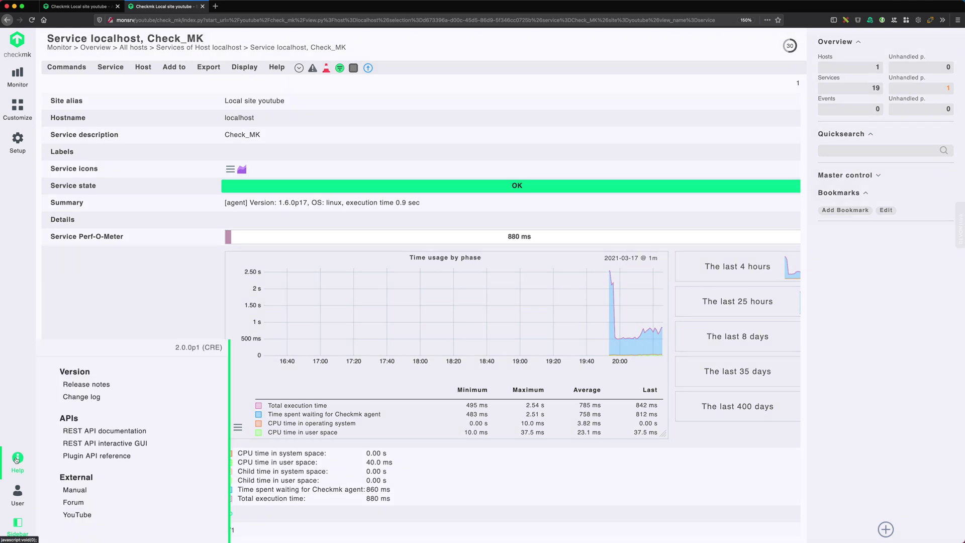
{"action": "right_click", "coordinate": [129, 435]}
{"action": "left_click", "coordinate": [151, 422]}
{"action": "left_click", "coordinate": [244, 11]}
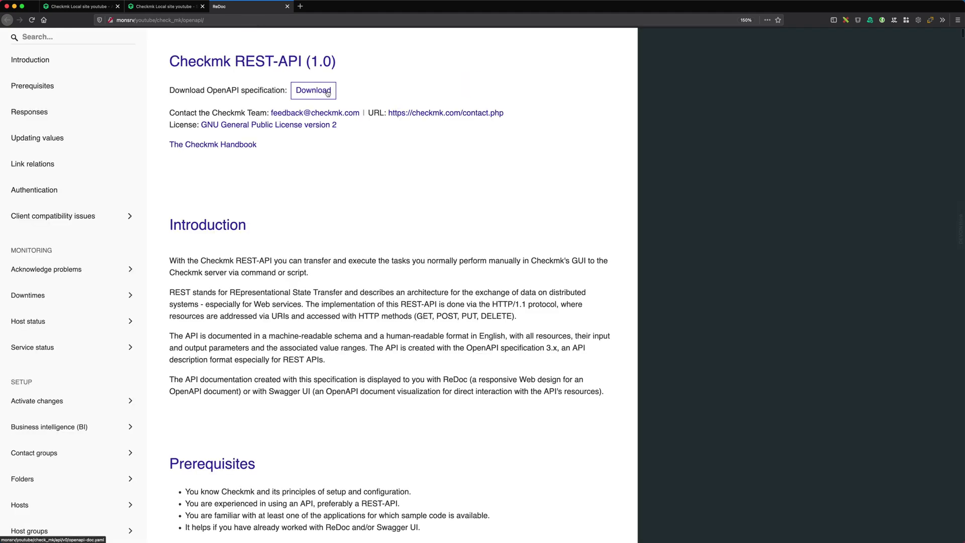
Step: Read the REST API docs down to the downtime endpoints, then return to All services
{"action": "scroll", "coordinate": [317, 320], "scroll_direction": "down", "scroll_amount": 20}
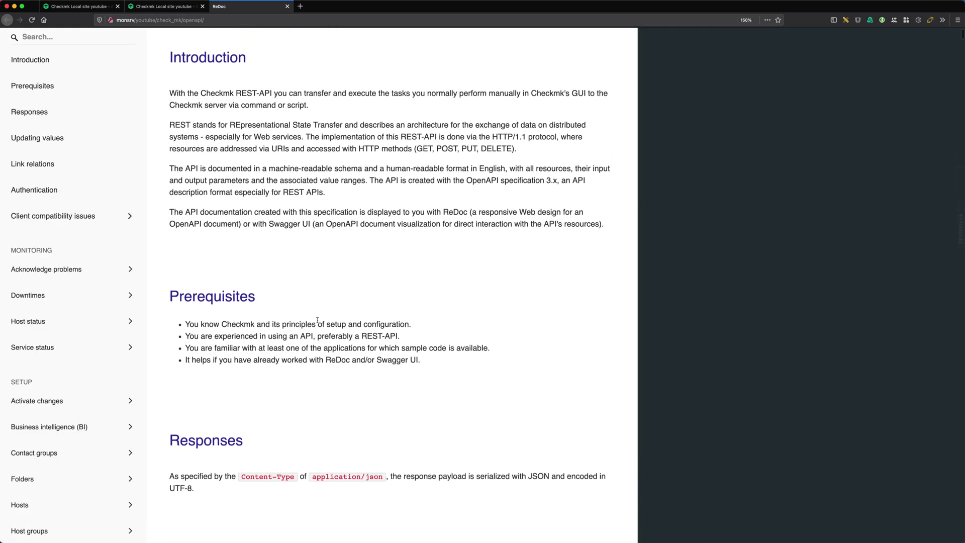
{"action": "scroll", "coordinate": [317, 322], "scroll_direction": "down", "scroll_amount": 20}
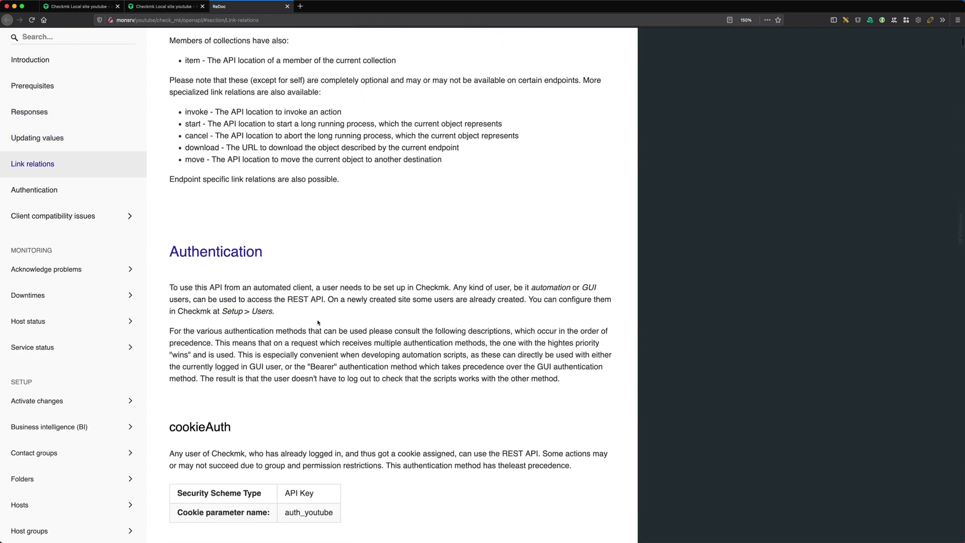
{"action": "scroll", "coordinate": [317, 322], "scroll_direction": "down", "scroll_amount": 20}
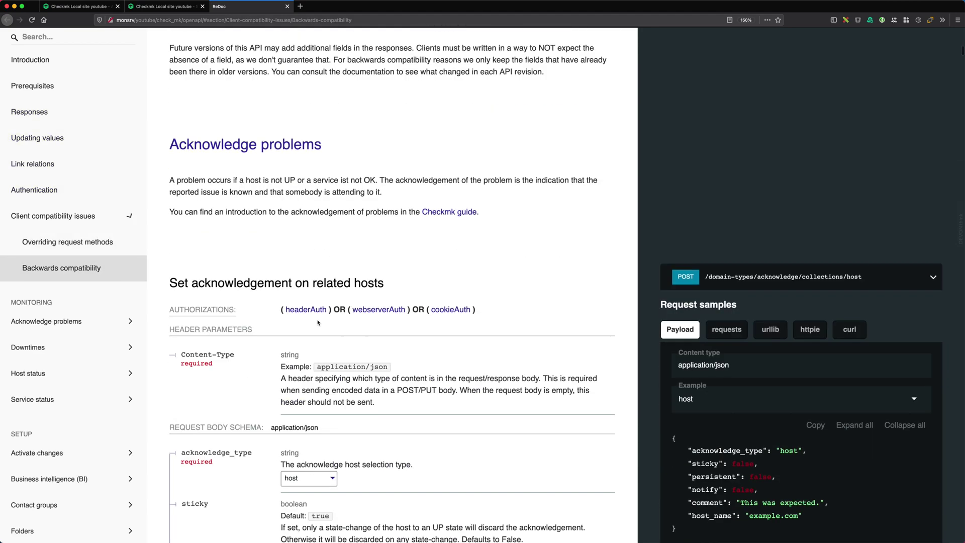
{"action": "scroll", "coordinate": [317, 320], "scroll_direction": "down", "scroll_amount": 20}
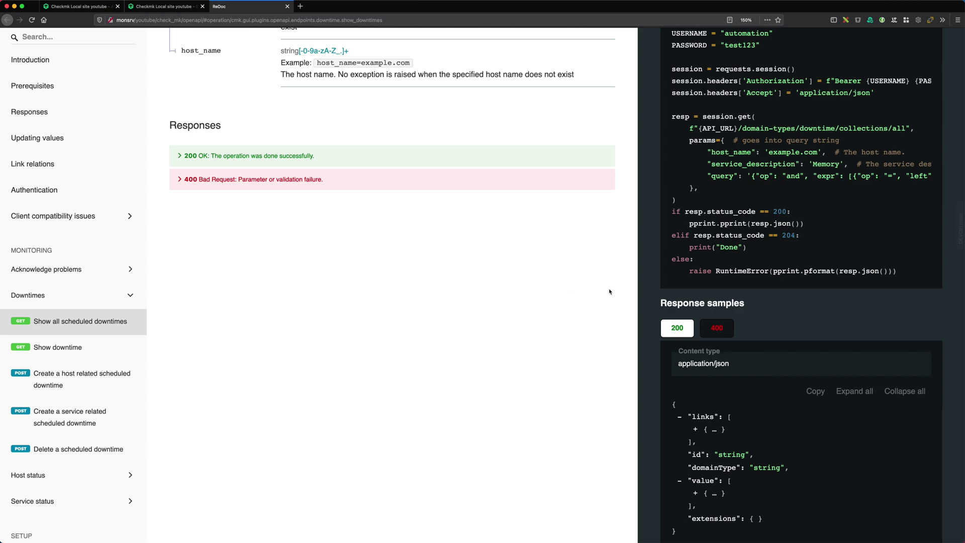
{"action": "key", "text": "ctrl+Tab"}
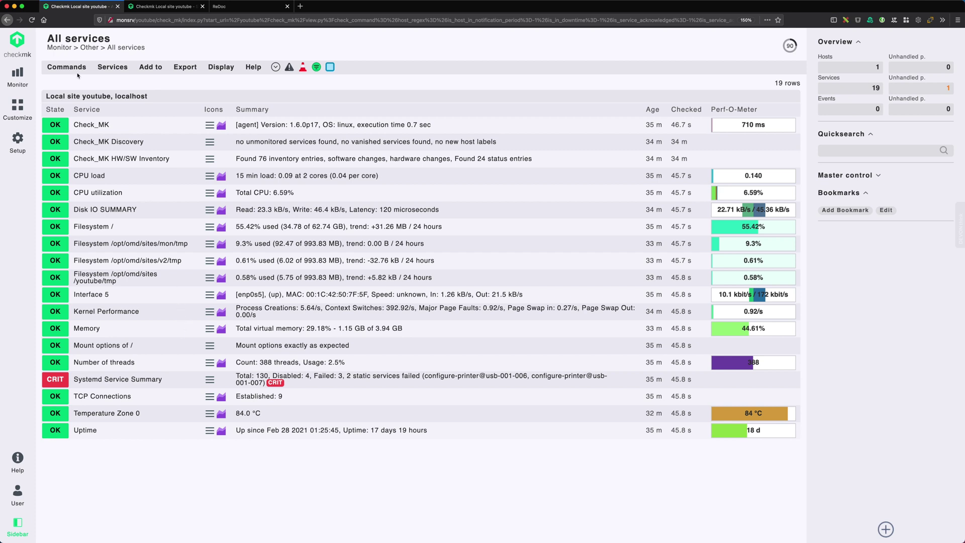
Step: Browse the Monitor and service Commands menus, then open Monitor > Overview > Main dashboard
{"action": "left_click", "coordinate": [18, 77]}
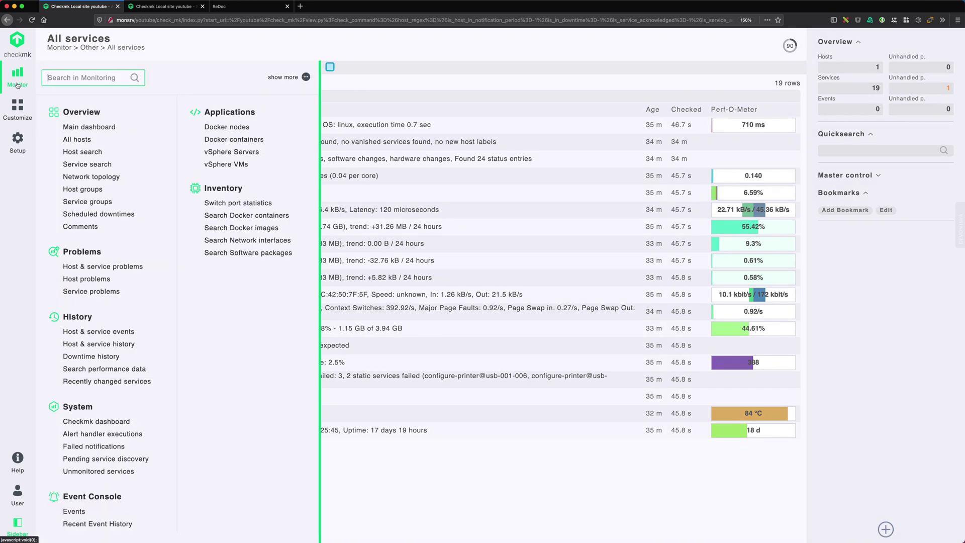
{"action": "left_click", "coordinate": [305, 78]}
{"action": "left_click", "coordinate": [305, 78]}
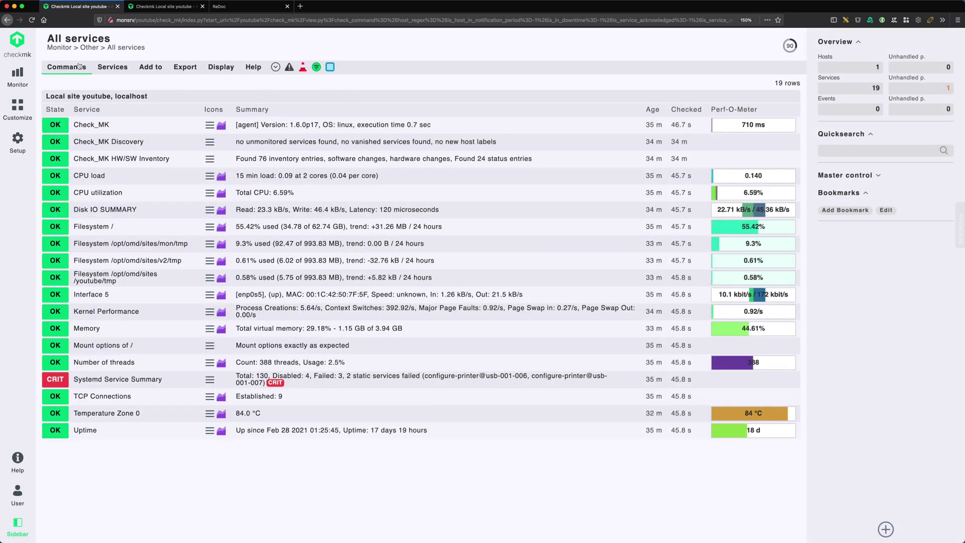
{"action": "left_click", "coordinate": [79, 66]}
{"action": "left_click", "coordinate": [162, 86]}
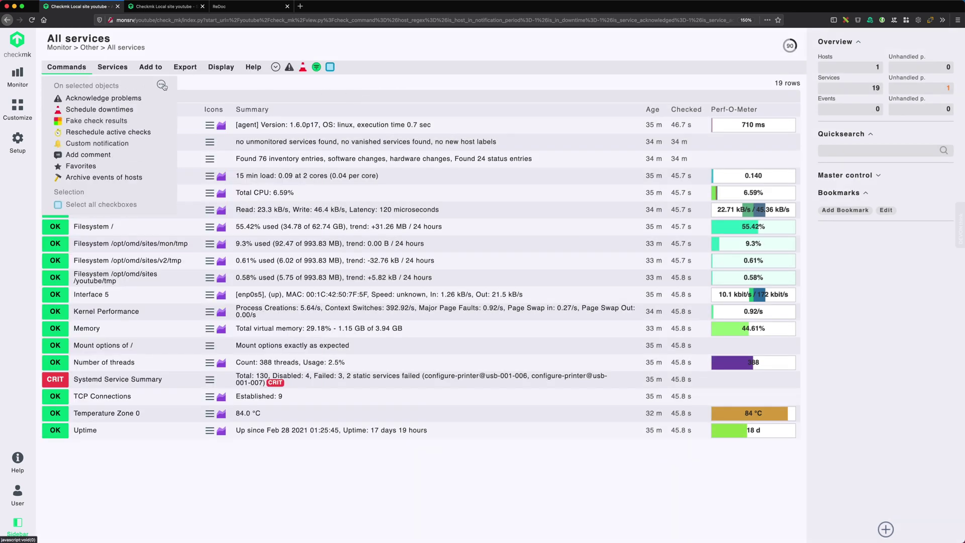
{"action": "left_click", "coordinate": [66, 67]}
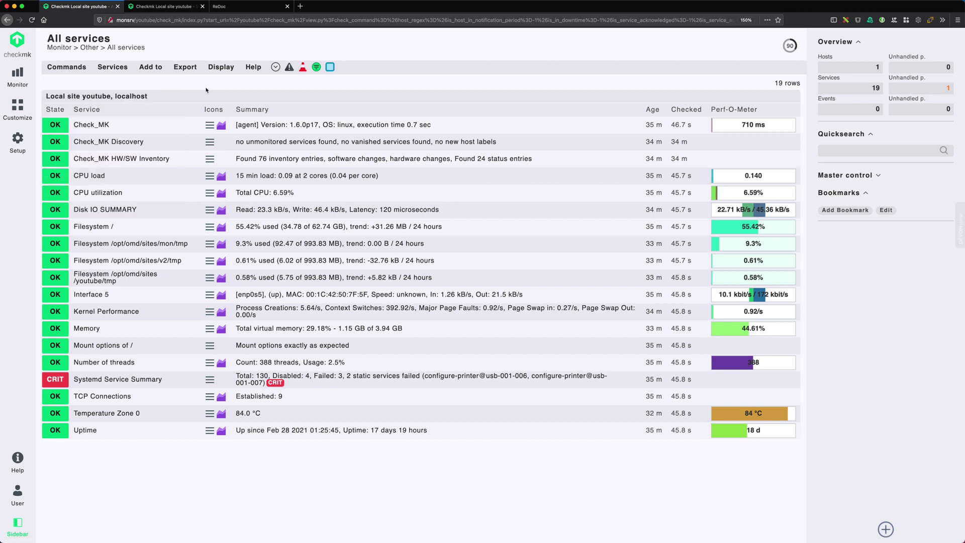
{"action": "left_click", "coordinate": [19, 79]}
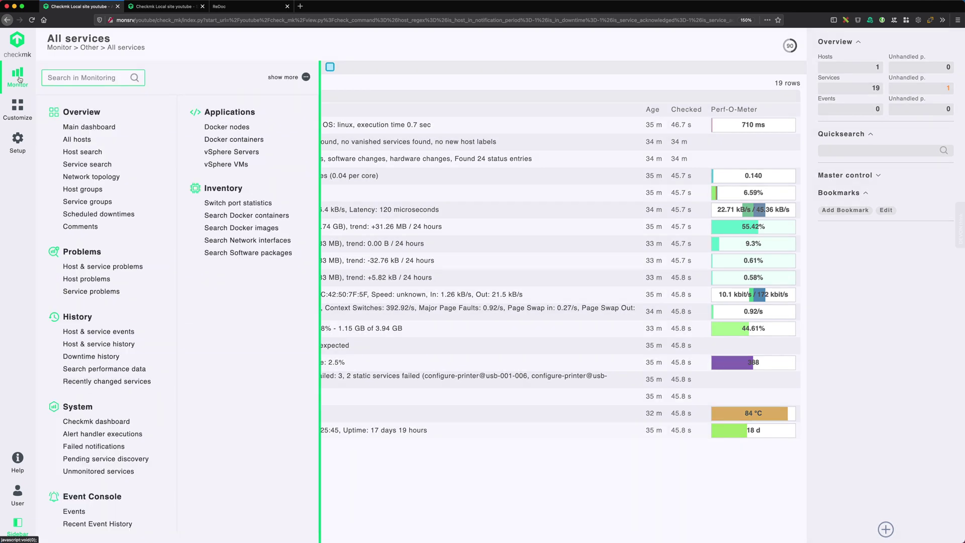
{"action": "left_click", "coordinate": [18, 43]}
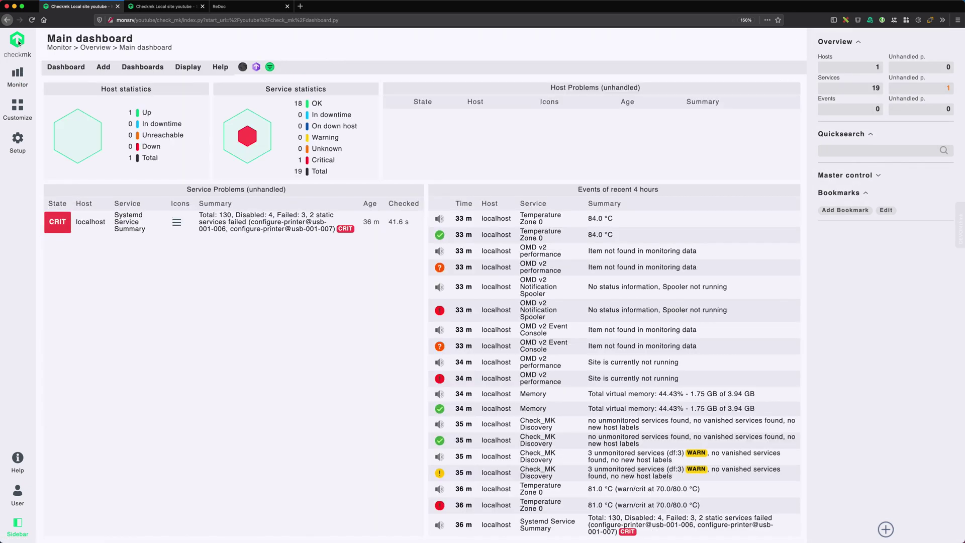